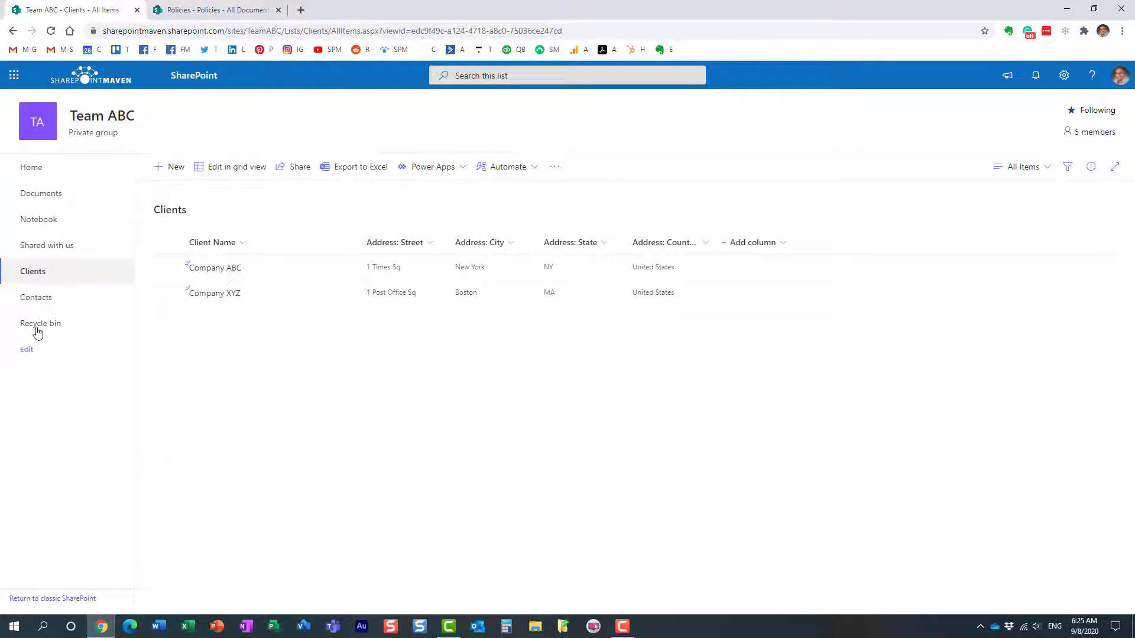
Start a new column in the Contacts list, named Client, with Lookup (information already on this site) as its type
click(38, 299)
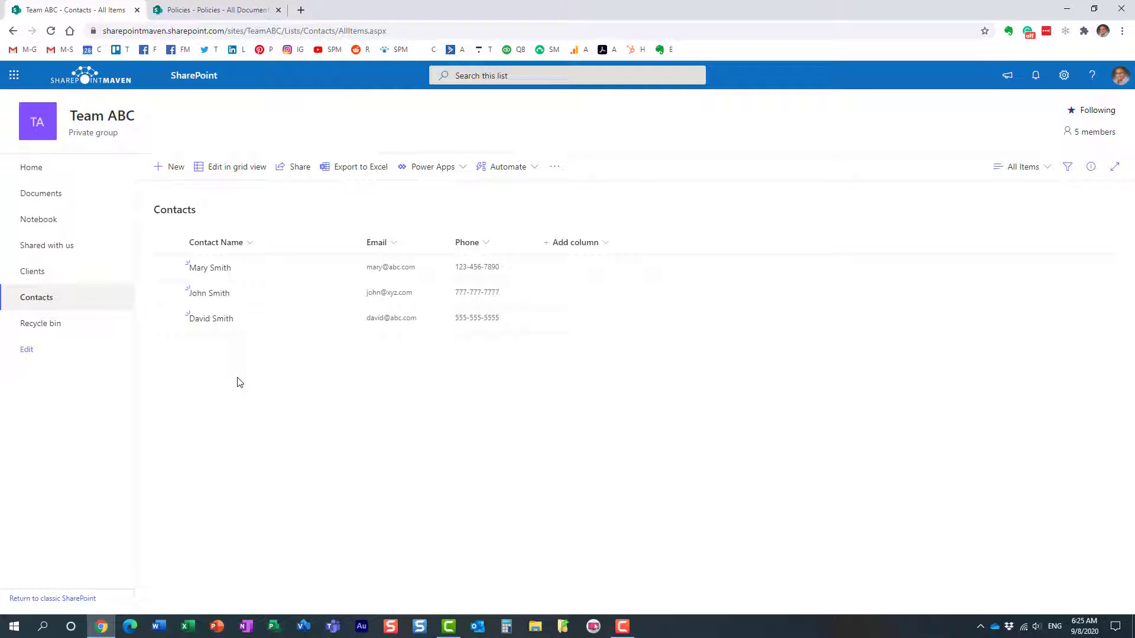
click(598, 246)
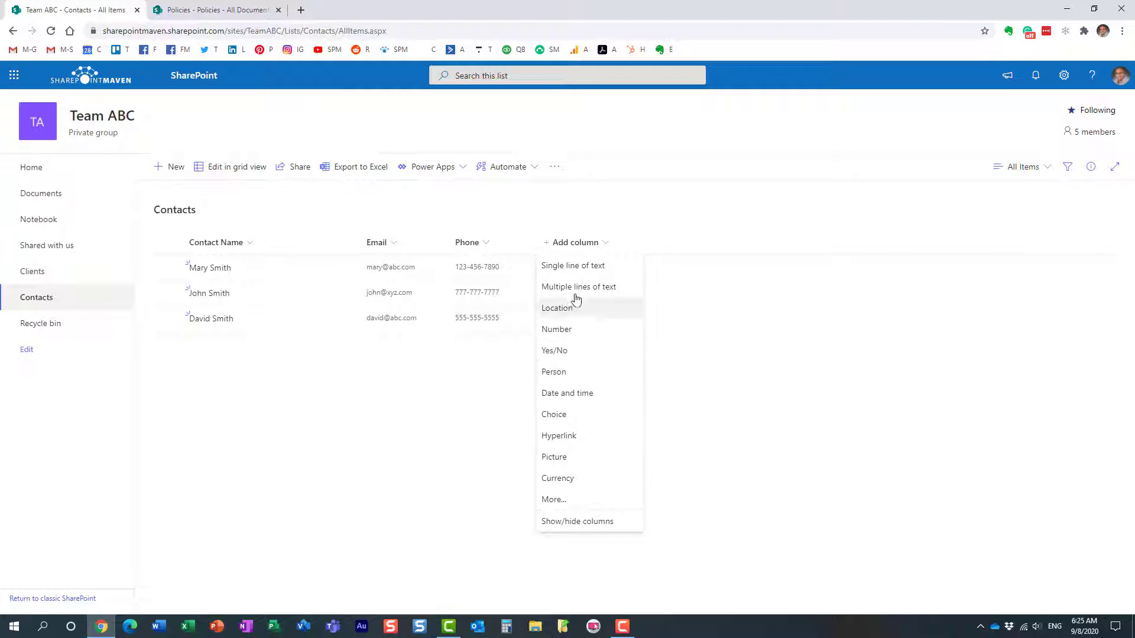
click(591, 503)
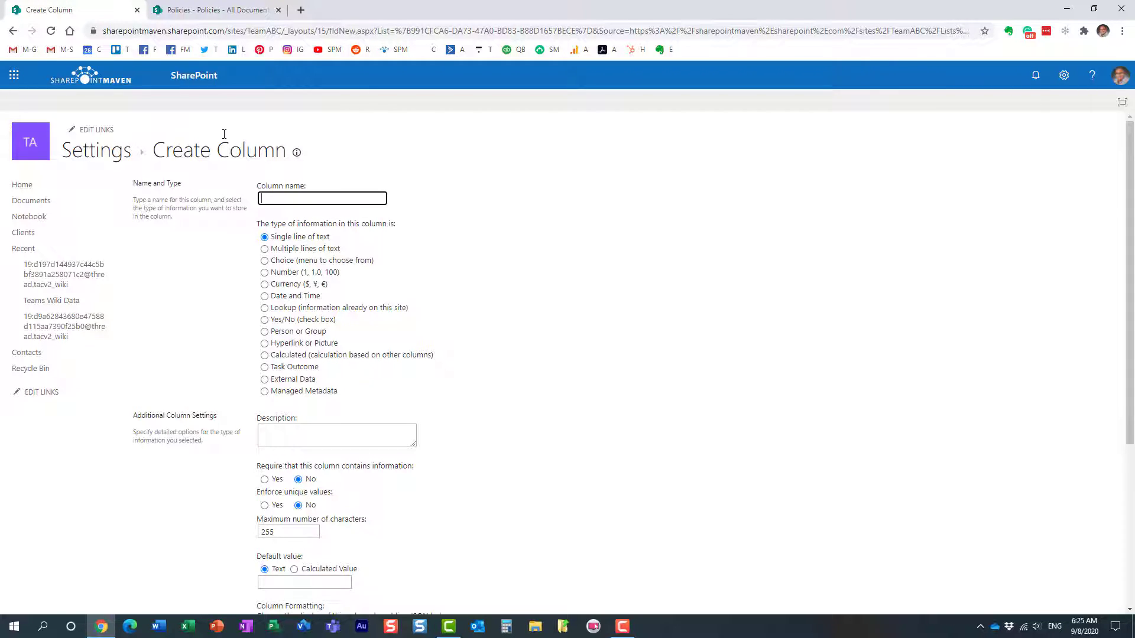
text(Client)
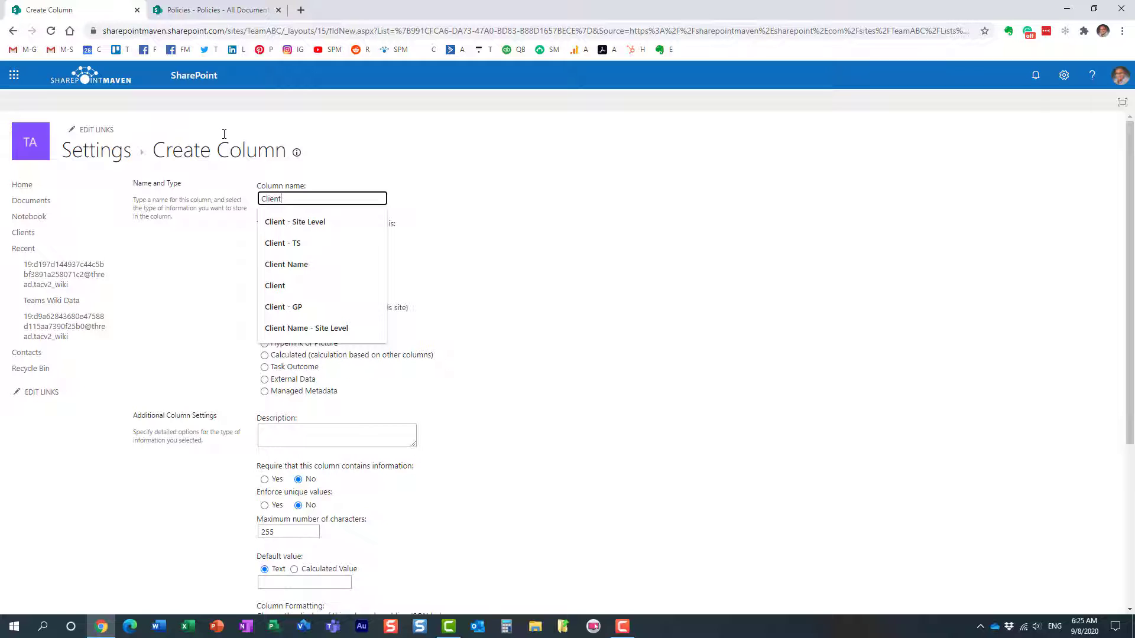
click(445, 162)
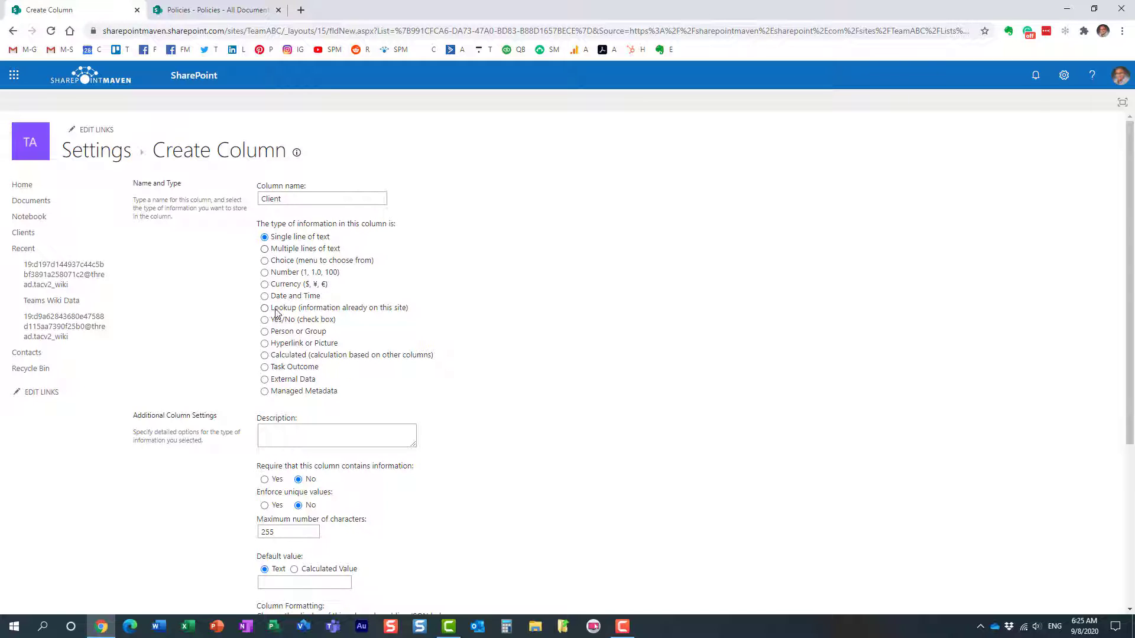
click(264, 309)
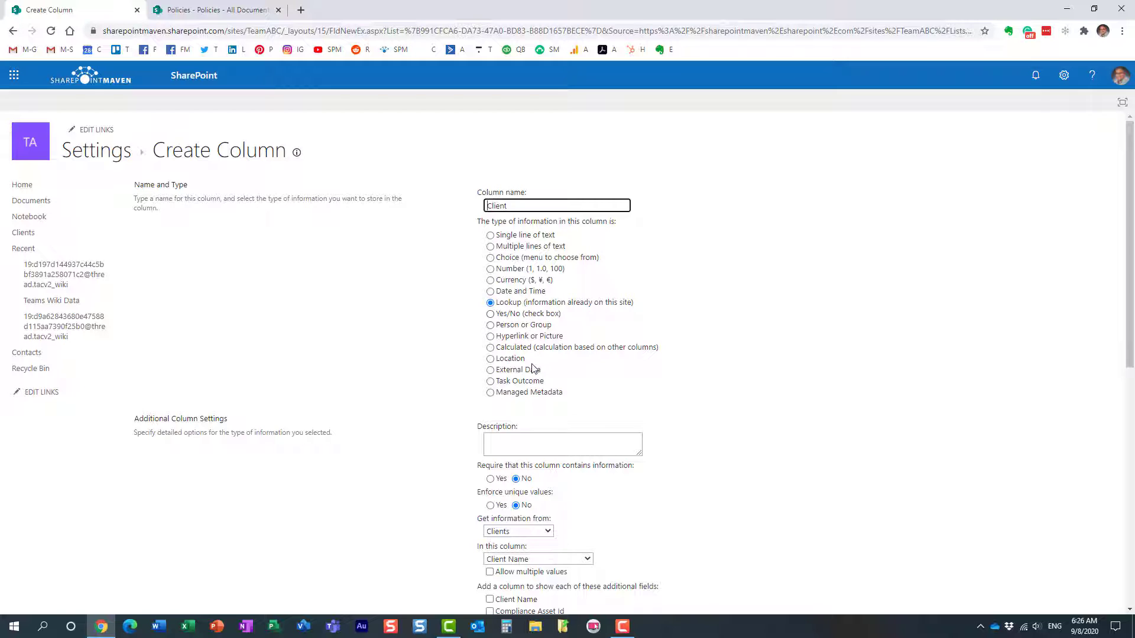
Set the lookup to get its information from the Clients list, using the Client Name column
scroll(533, 367, down, 1)
scroll(534, 369, down, 2)
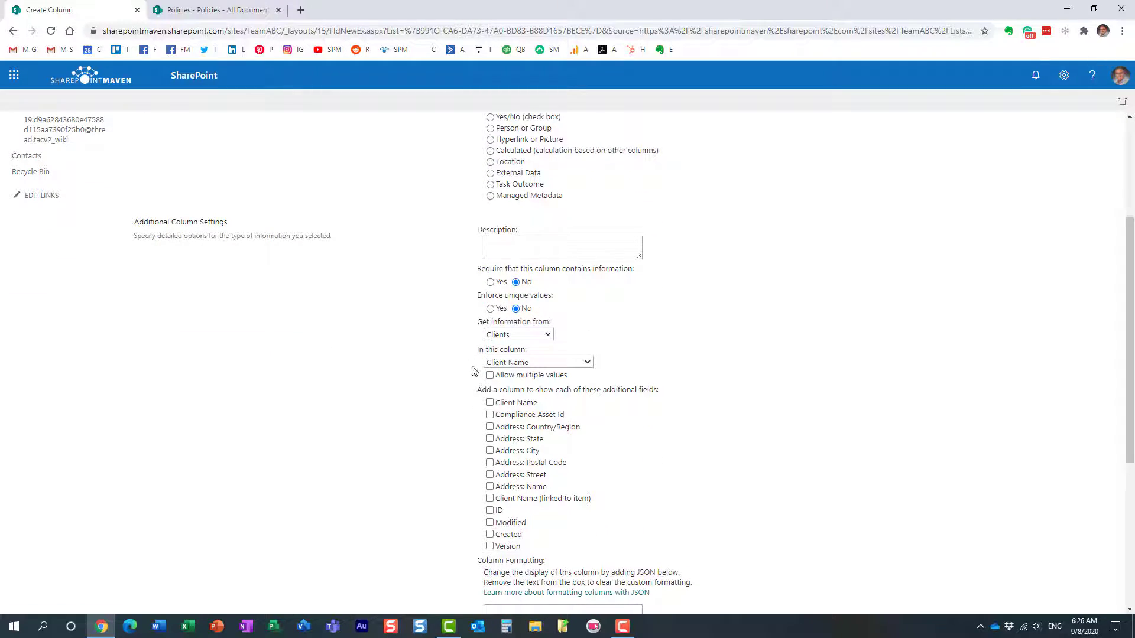
click(534, 335)
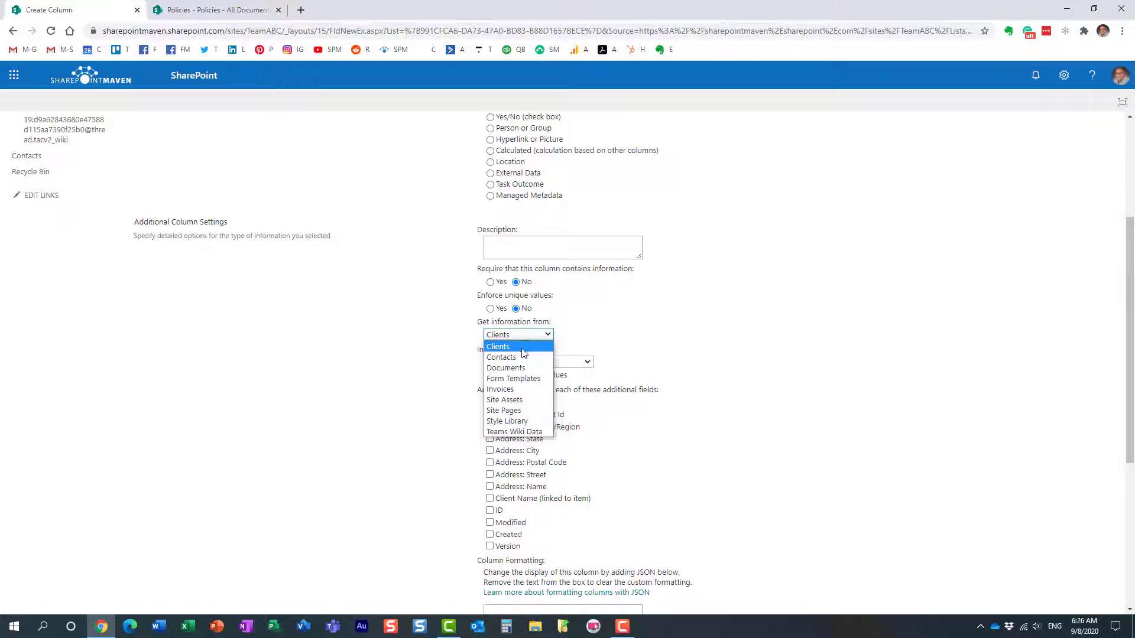
click(514, 348)
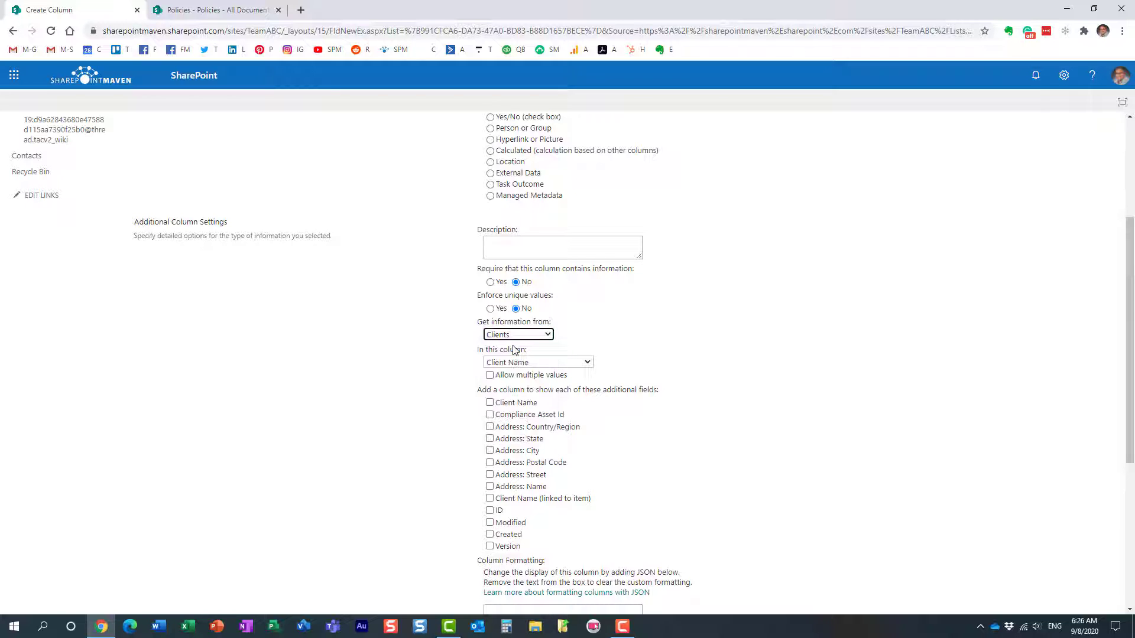
click(556, 363)
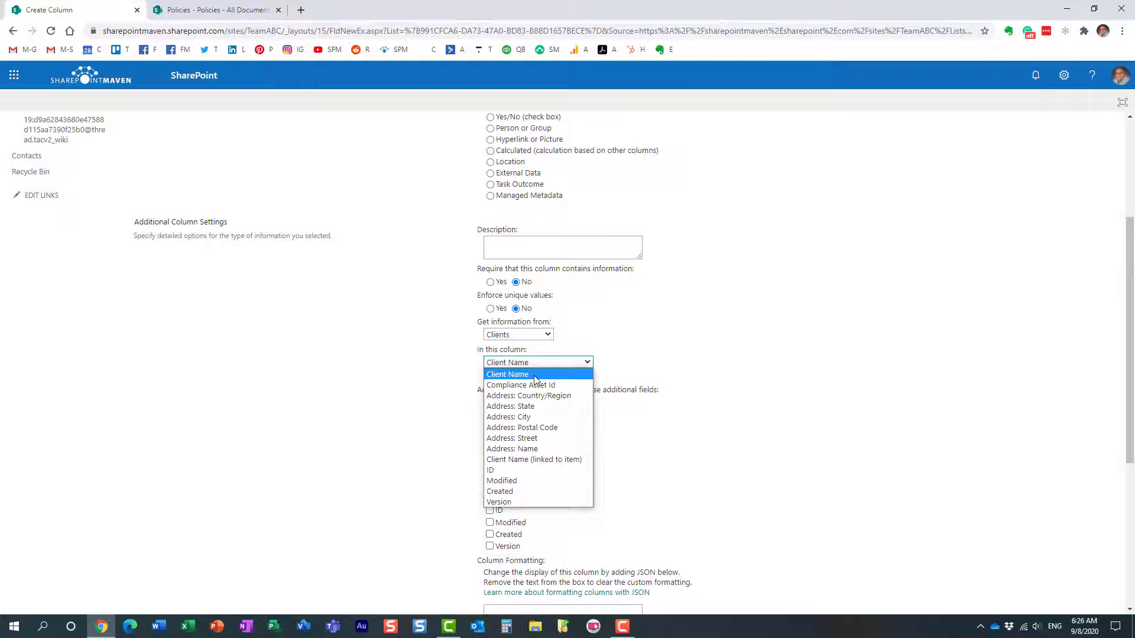
click(535, 376)
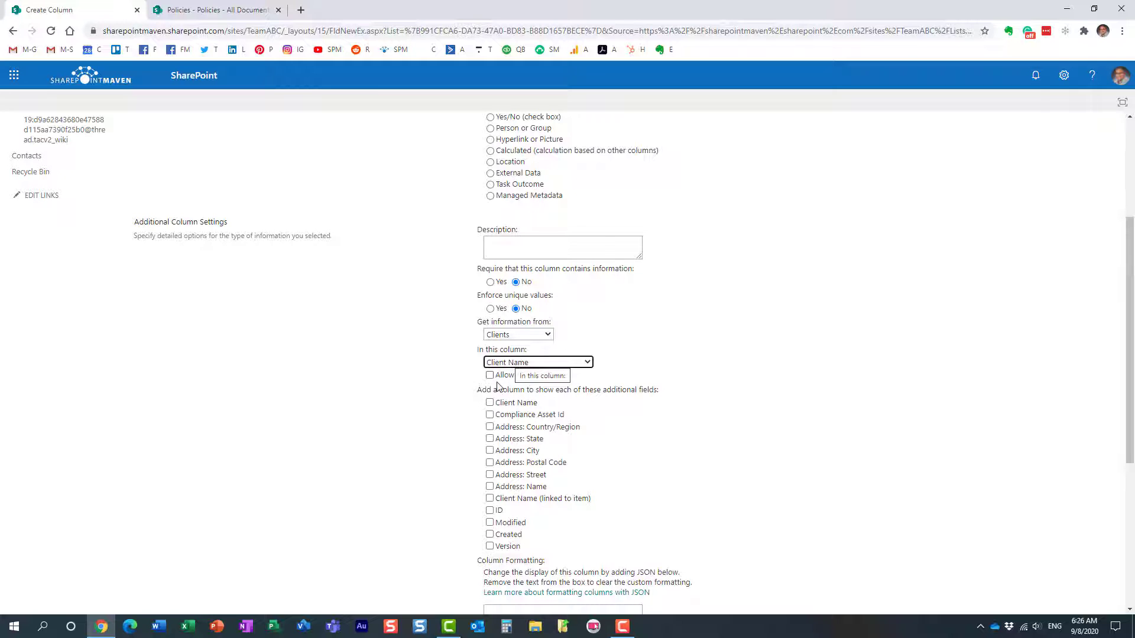
Include Address: State and Address: City as additional lookup fields and create the column
click(490, 451)
click(490, 440)
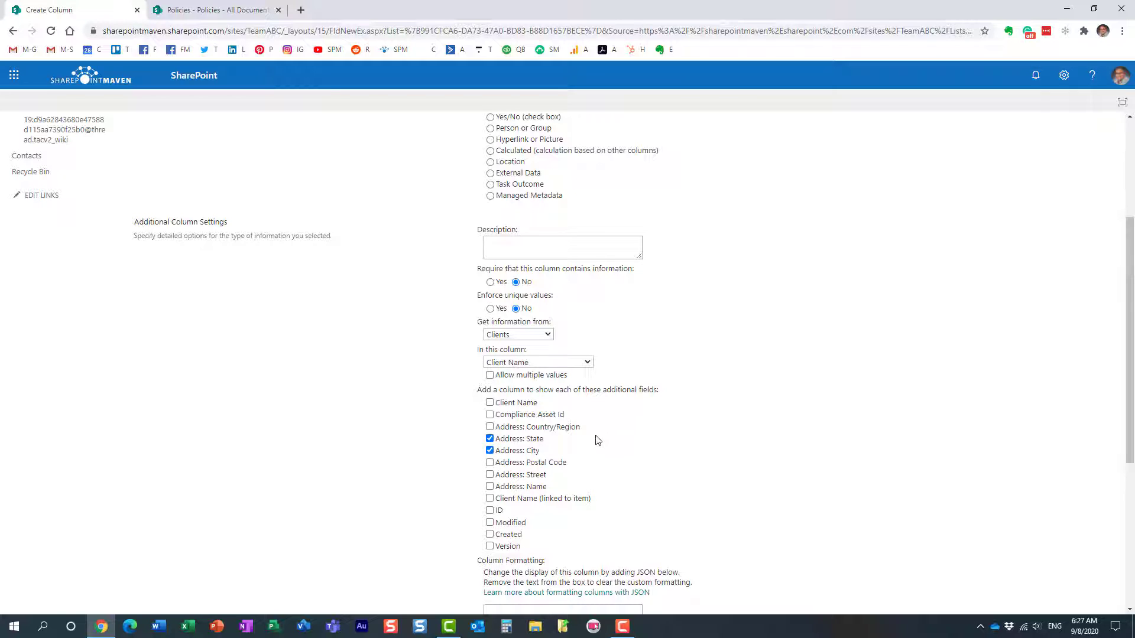
scroll(633, 458, down, 5)
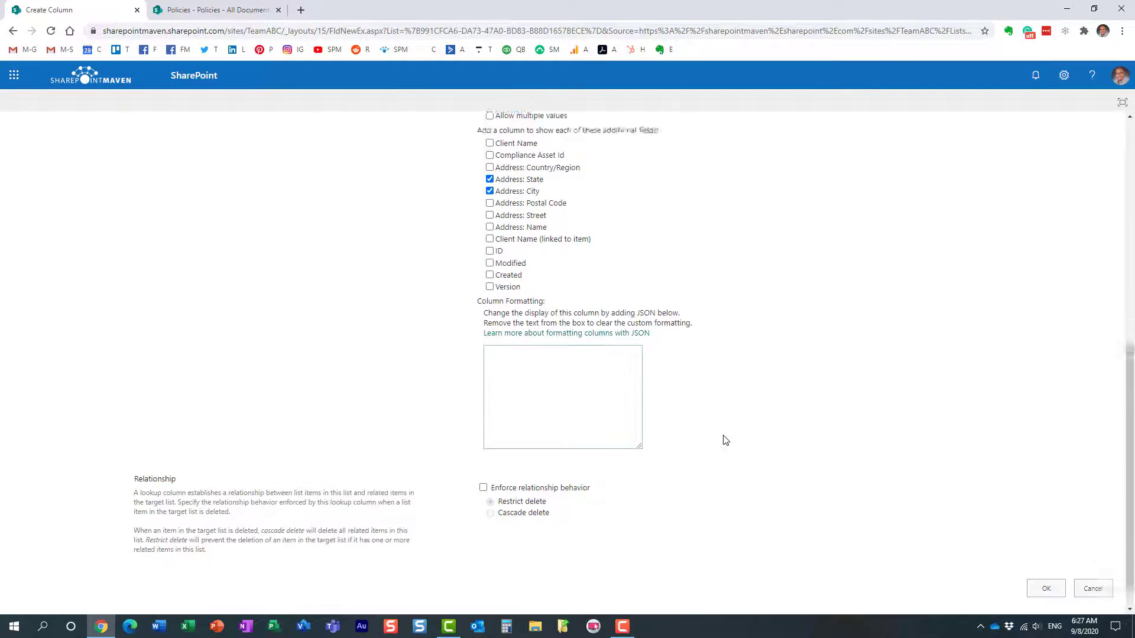
scroll(743, 447, up, 4)
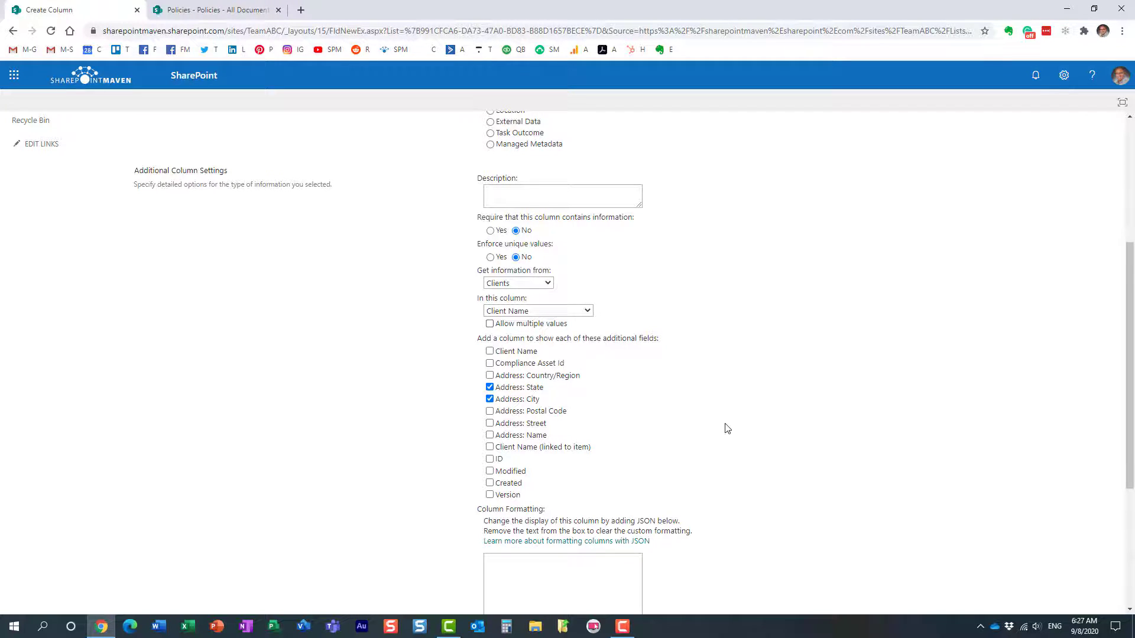
scroll(727, 429, down, 4)
click(1046, 560)
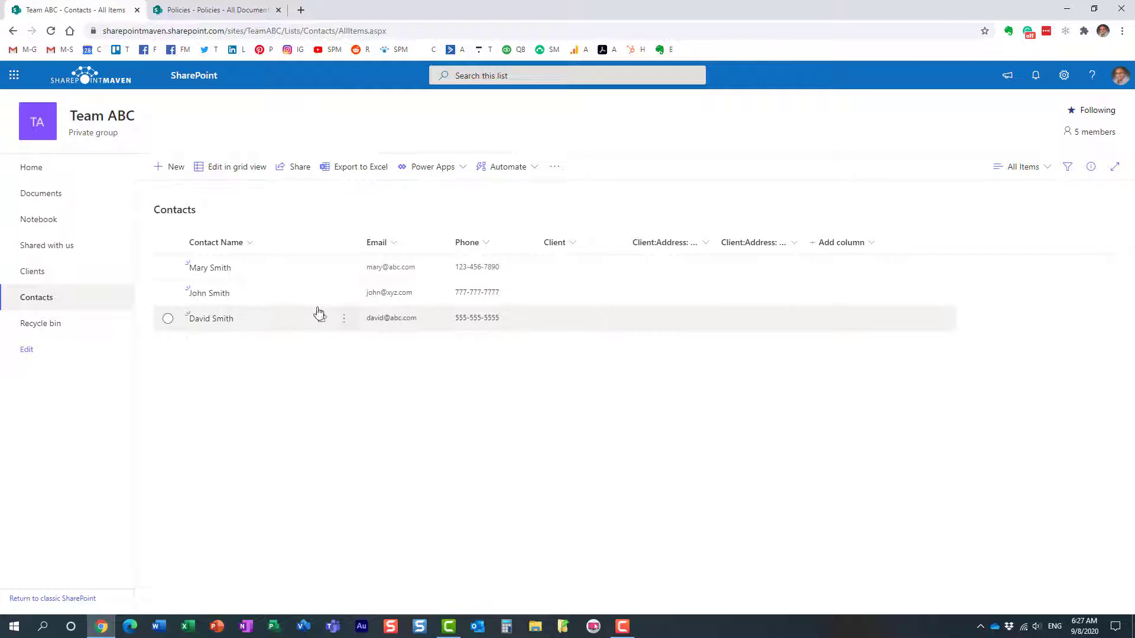
Set the Client of the first contact in the list to Company ABC through its details
click(168, 267)
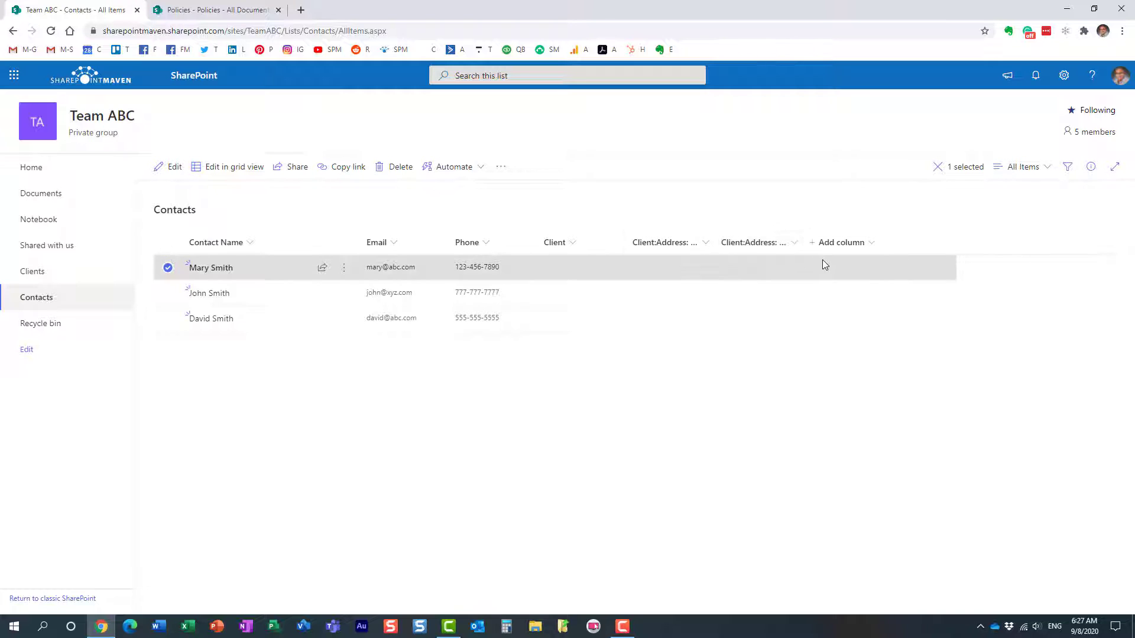
click(1091, 168)
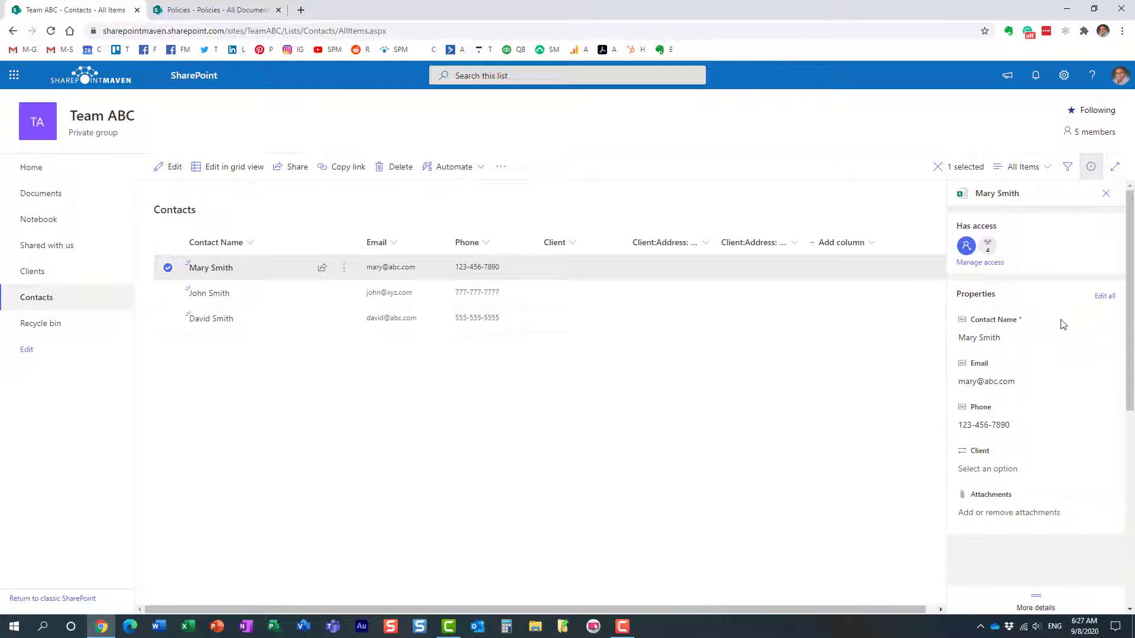
click(1007, 468)
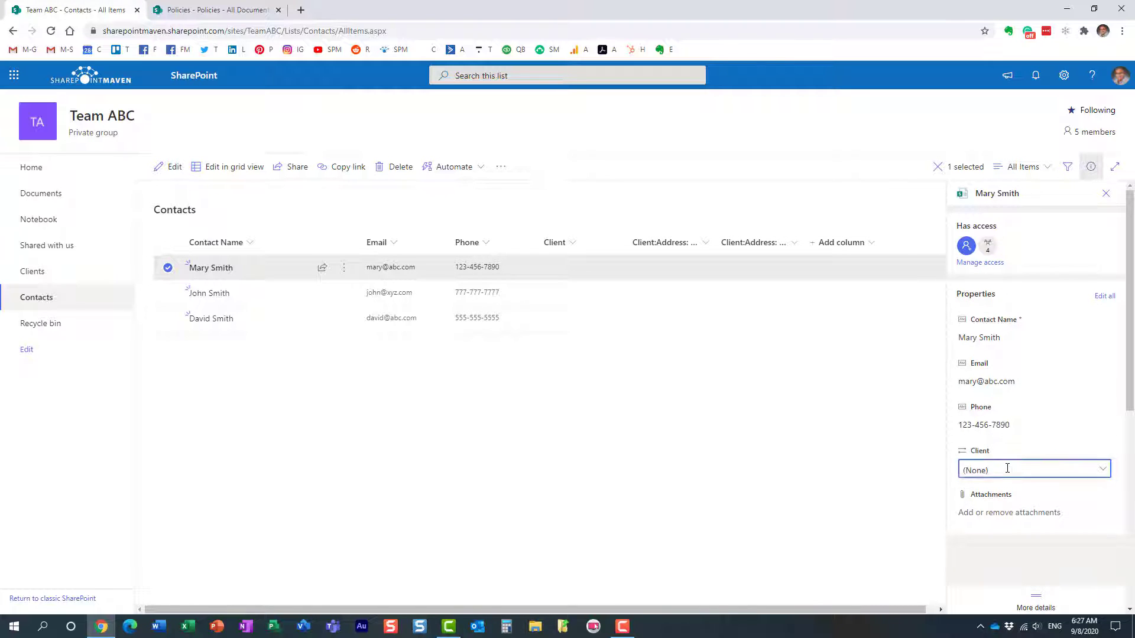
click(1009, 471)
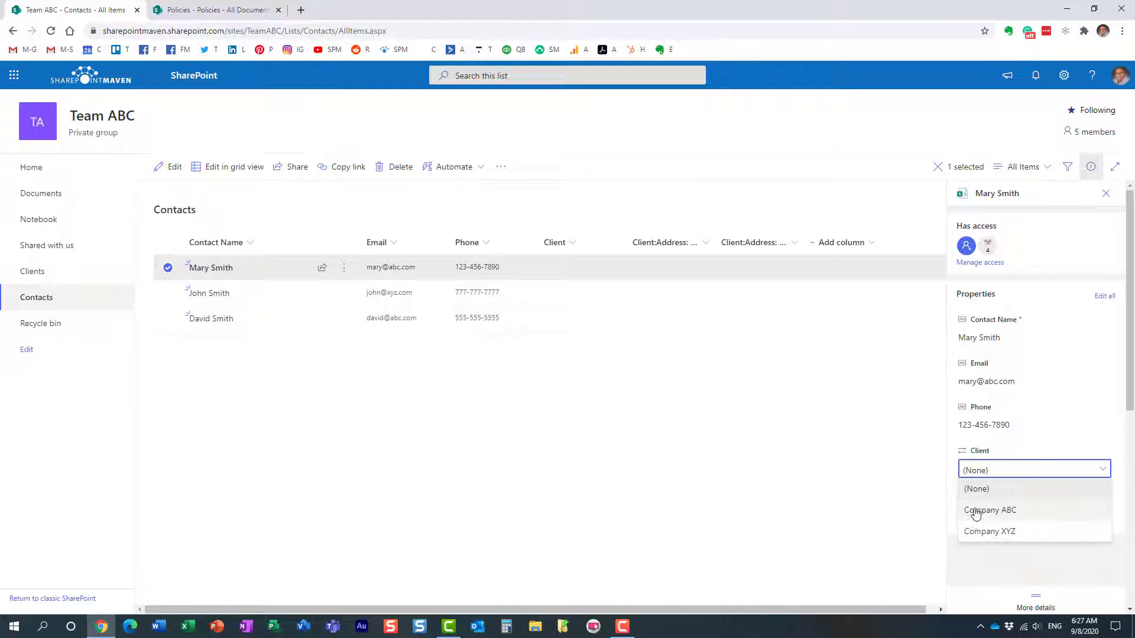
click(1014, 511)
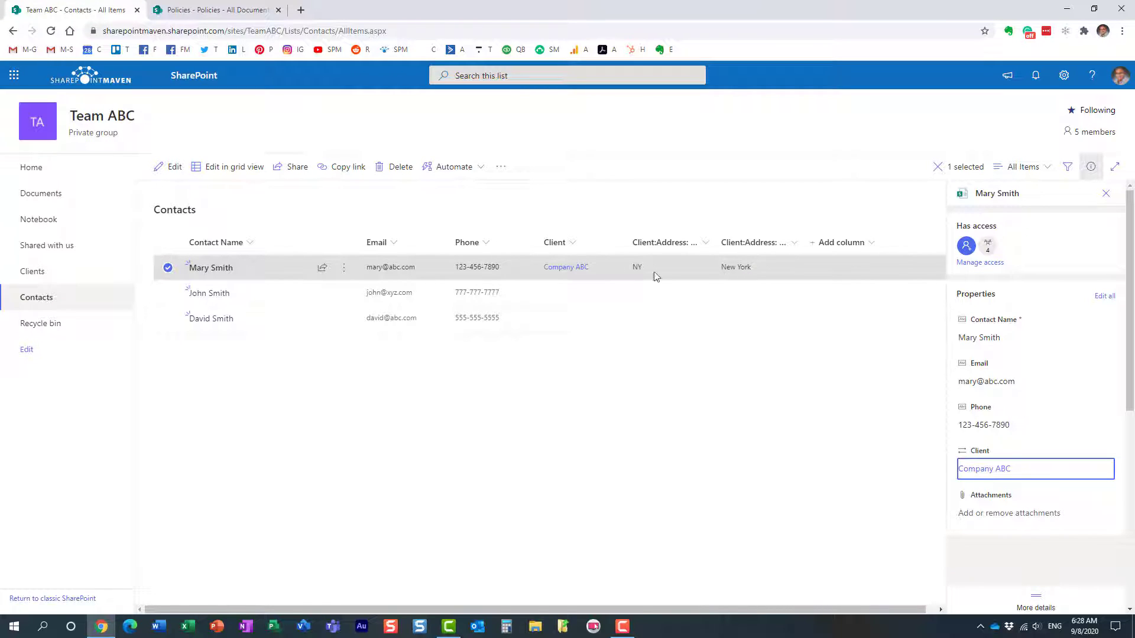
click(168, 267)
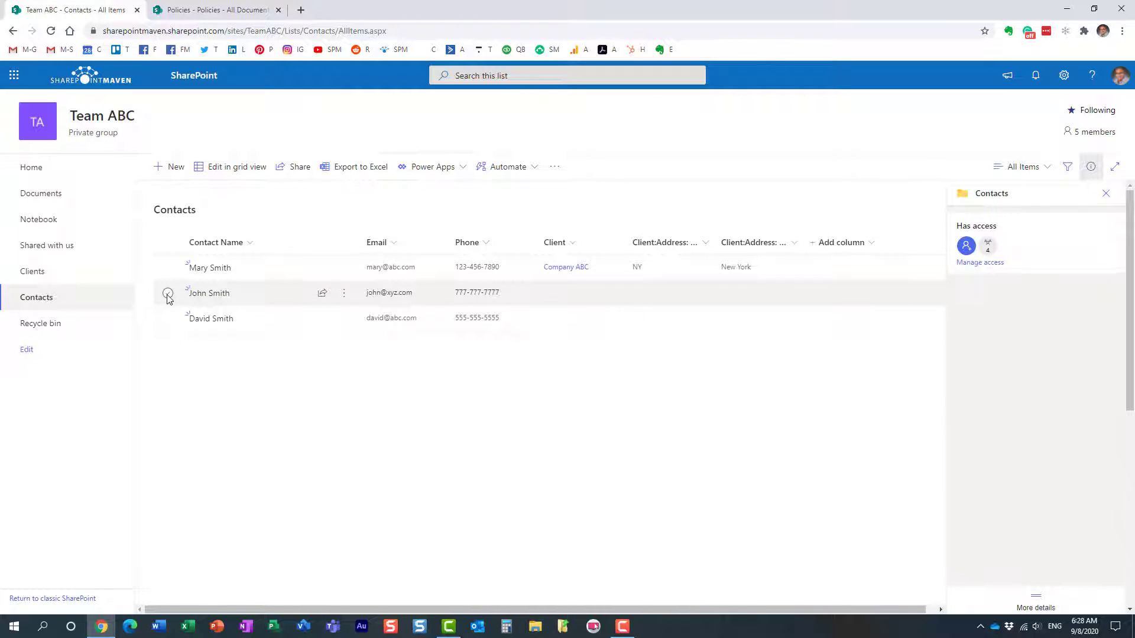
Set the second contact's Client to Company XYZ, then close the details and clear the selection
click(168, 294)
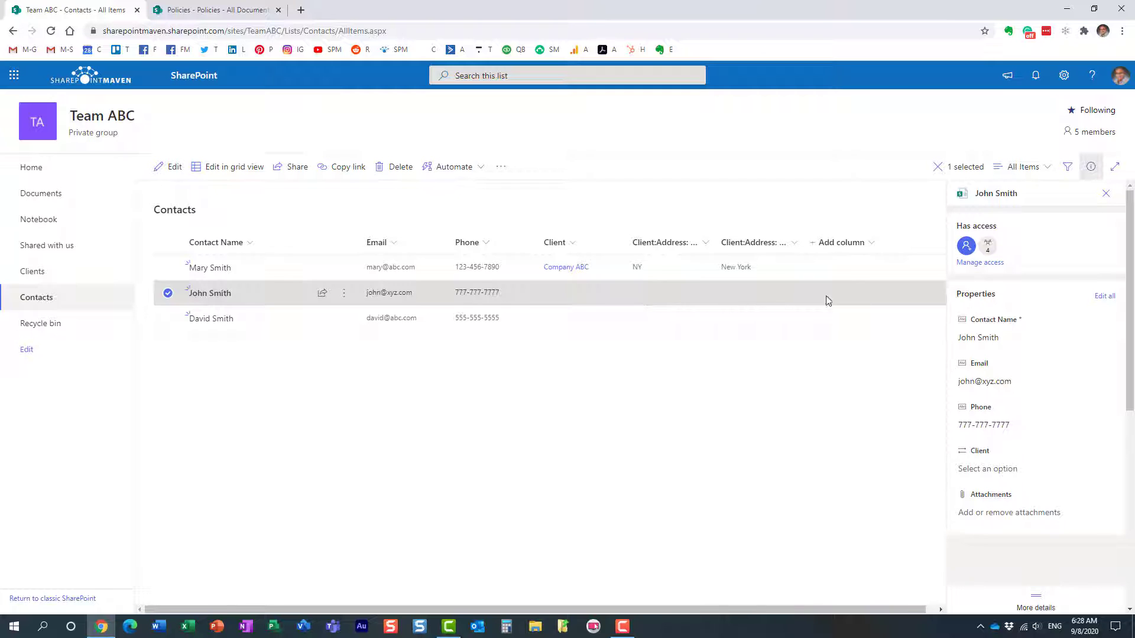
click(1004, 468)
click(1011, 532)
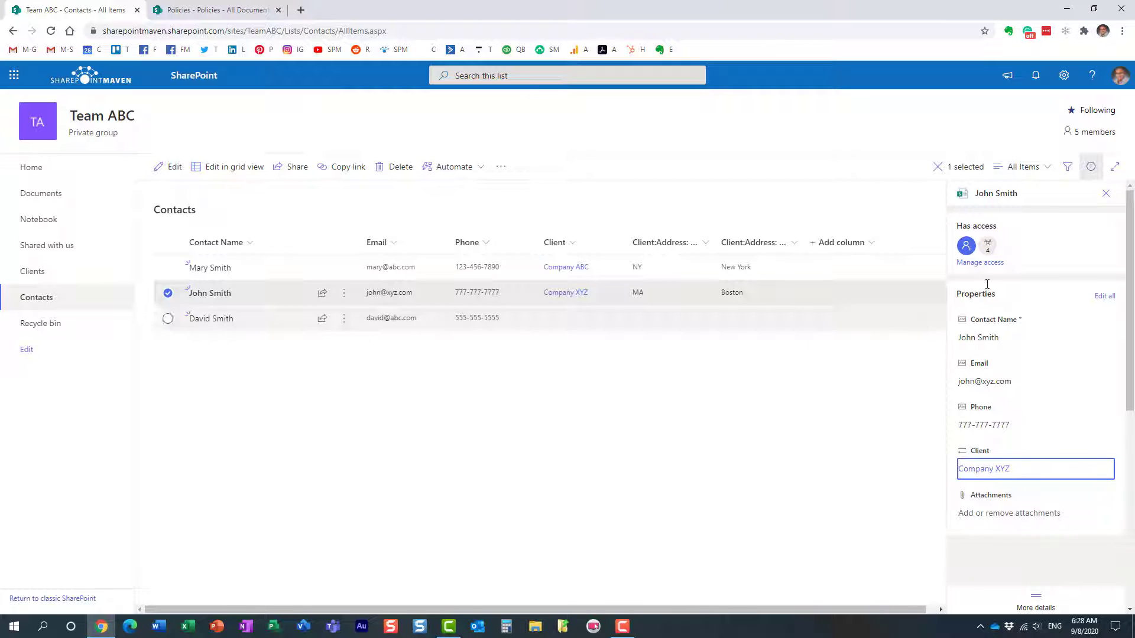
click(1090, 167)
click(168, 293)
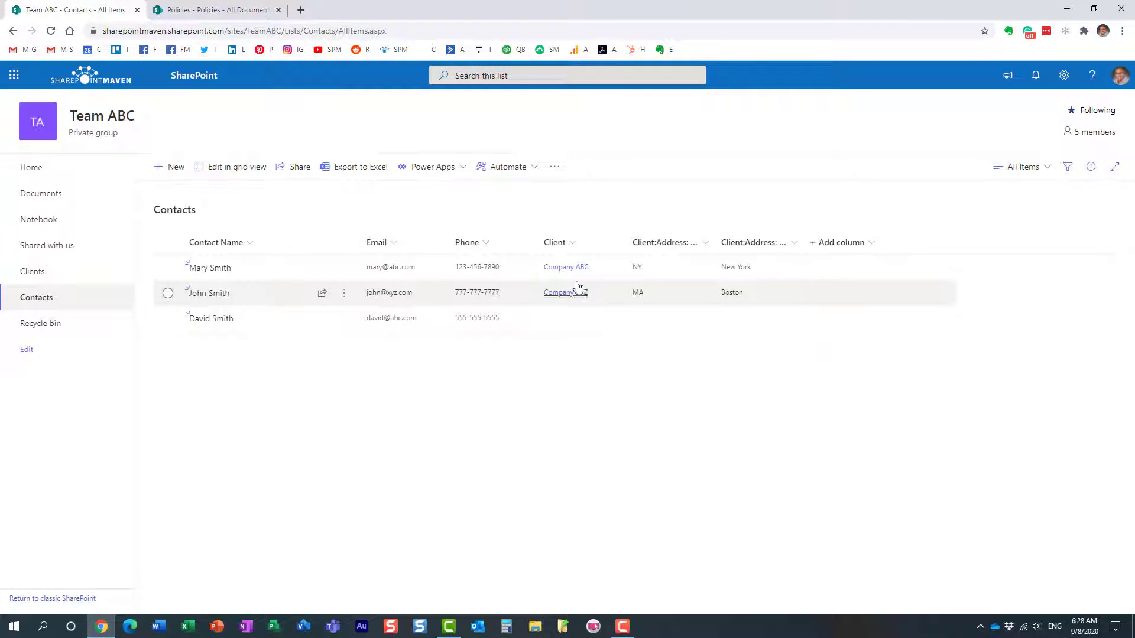
Pin the Client column of the Contacts list to the filters pane
click(573, 243)
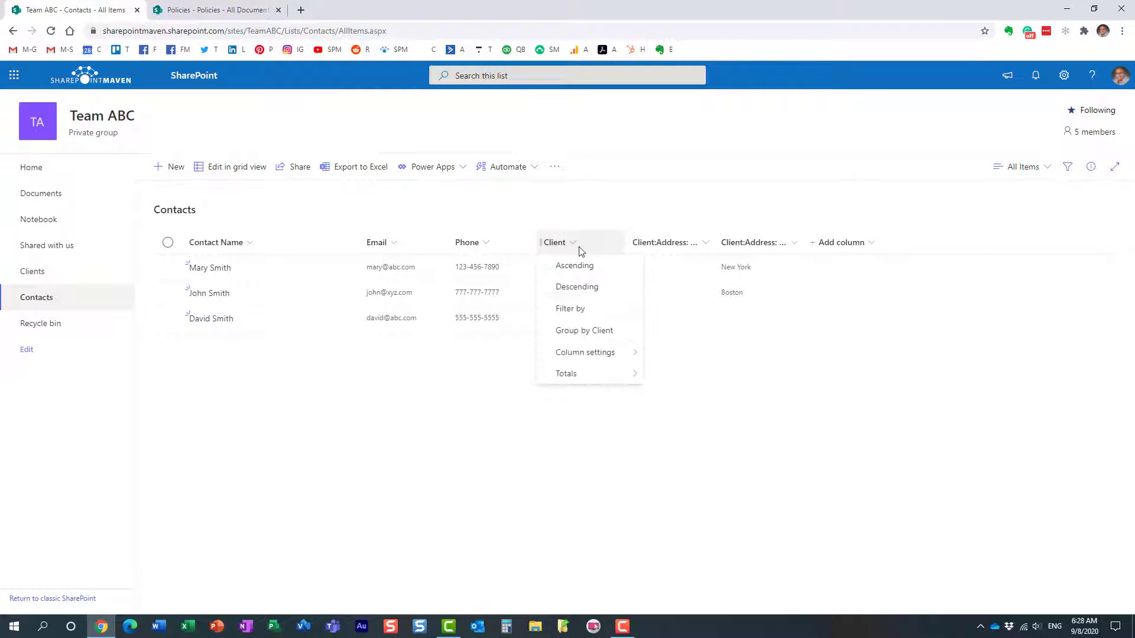
mouse_move(615, 355)
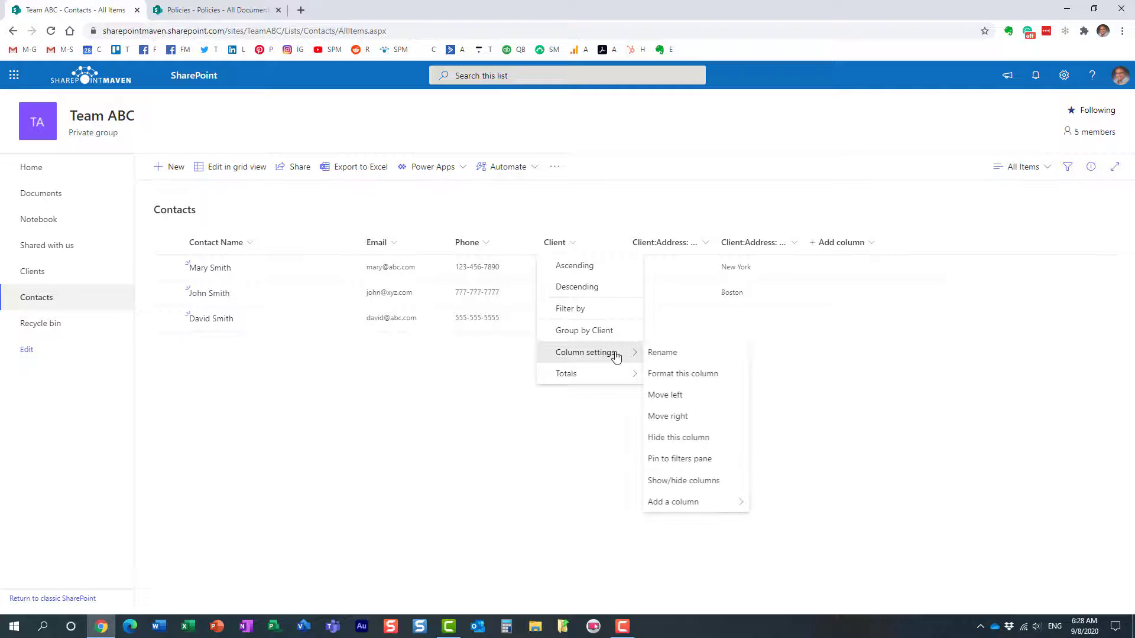
click(692, 460)
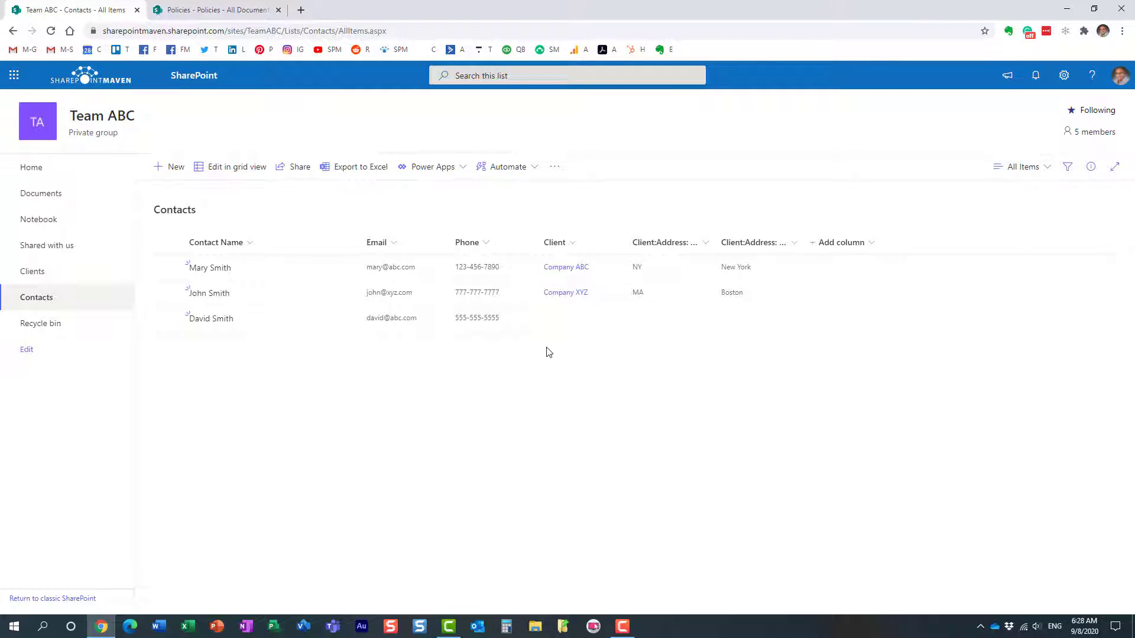
Filter the contacts by client Company ABC and by Company XYZ in turn, clearing each filter after viewing it
click(1067, 168)
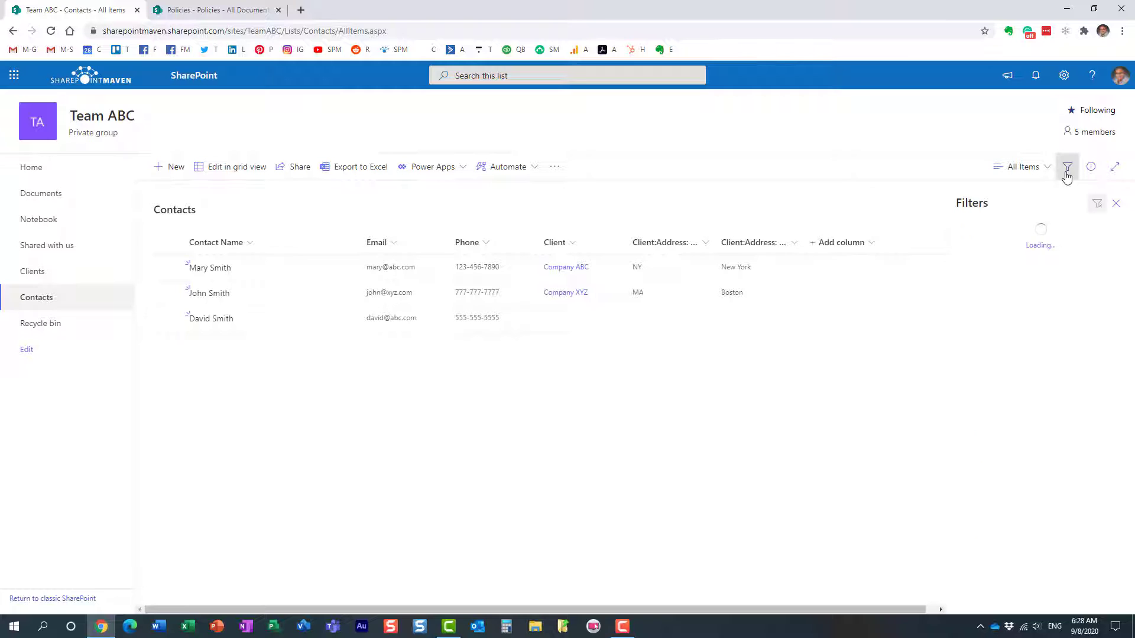
click(968, 285)
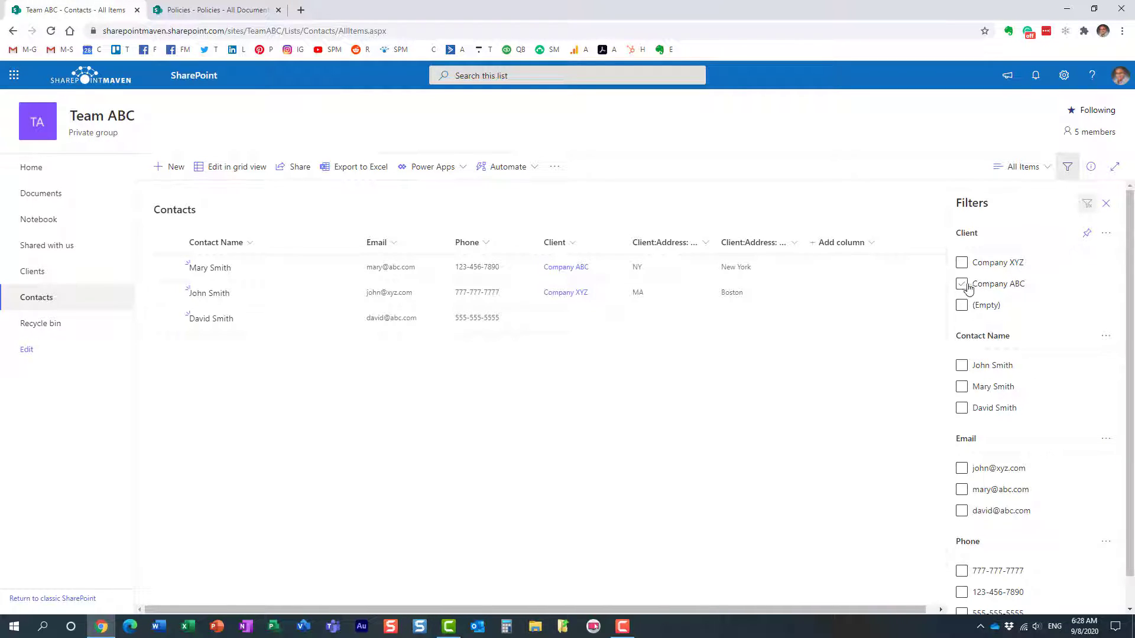
click(962, 285)
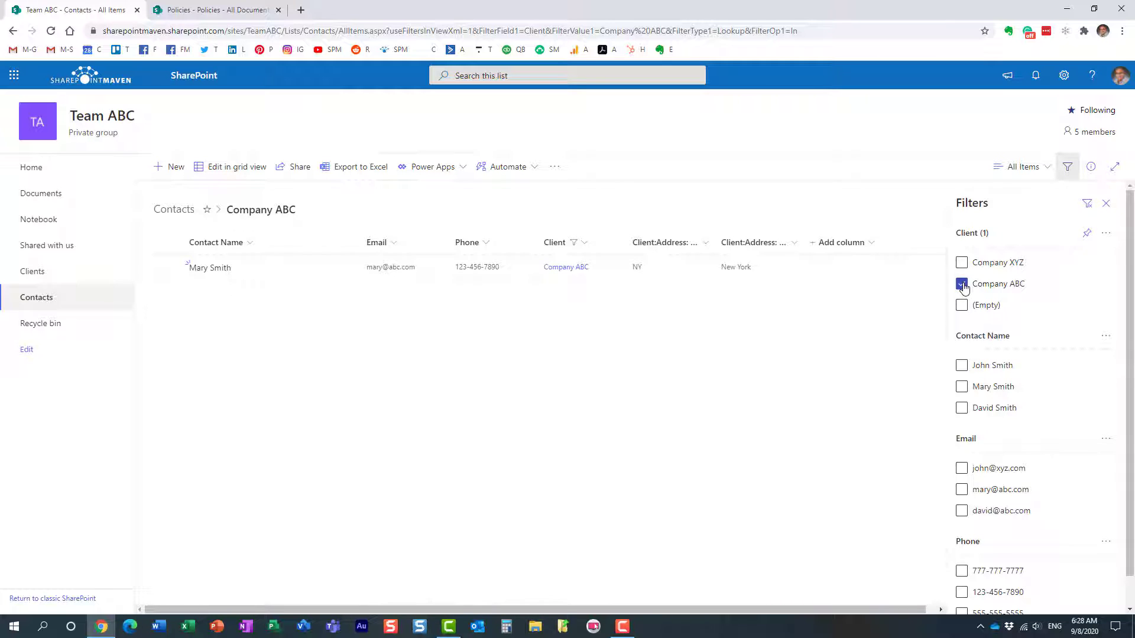
click(962, 285)
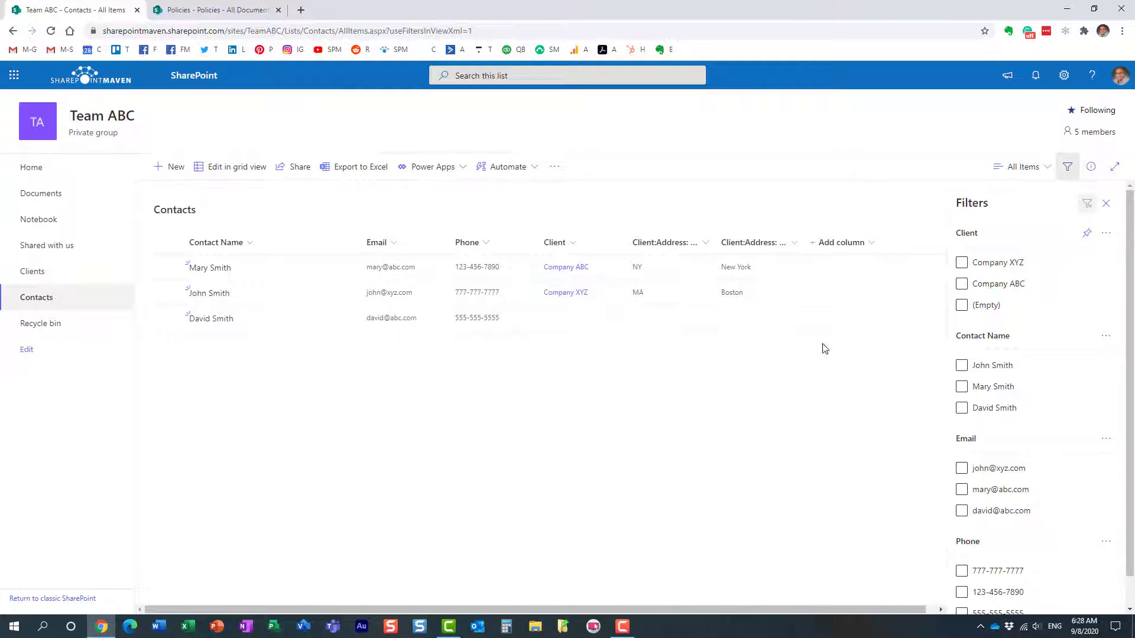
click(961, 264)
click(961, 264)
click(562, 448)
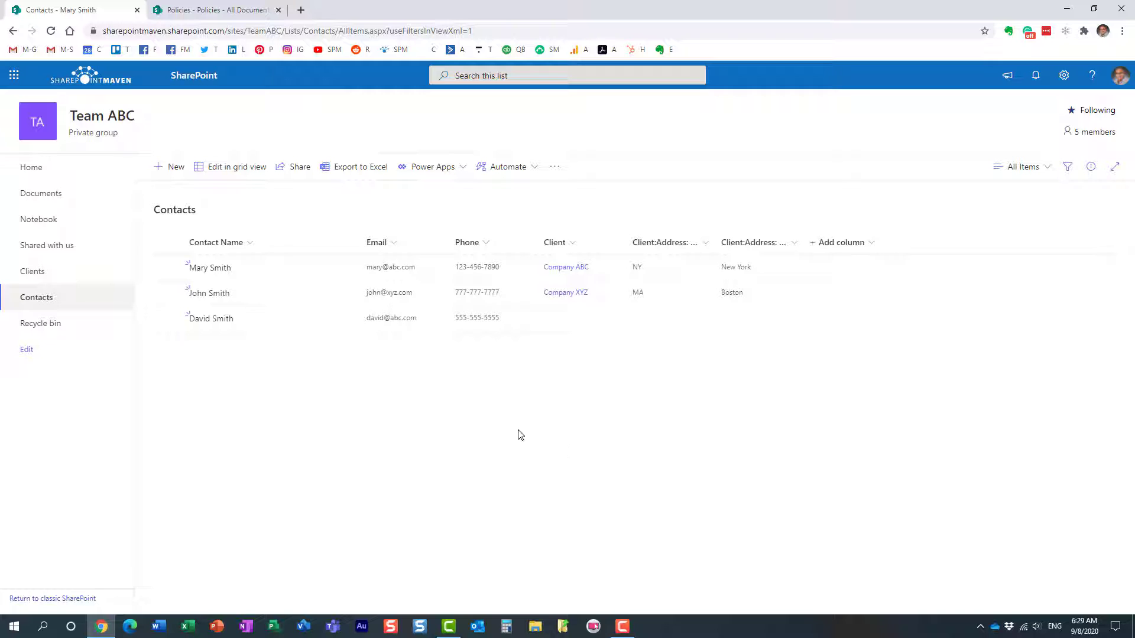
View the first contact's details, close them, and open the linked Company ABC client record
click(211, 267)
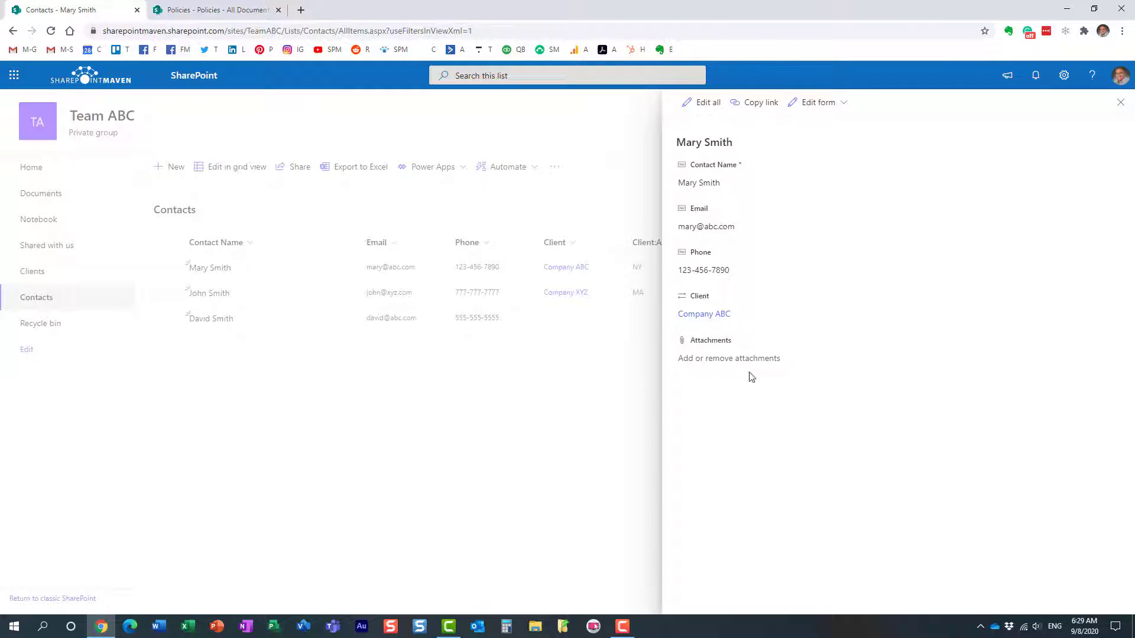
click(1121, 103)
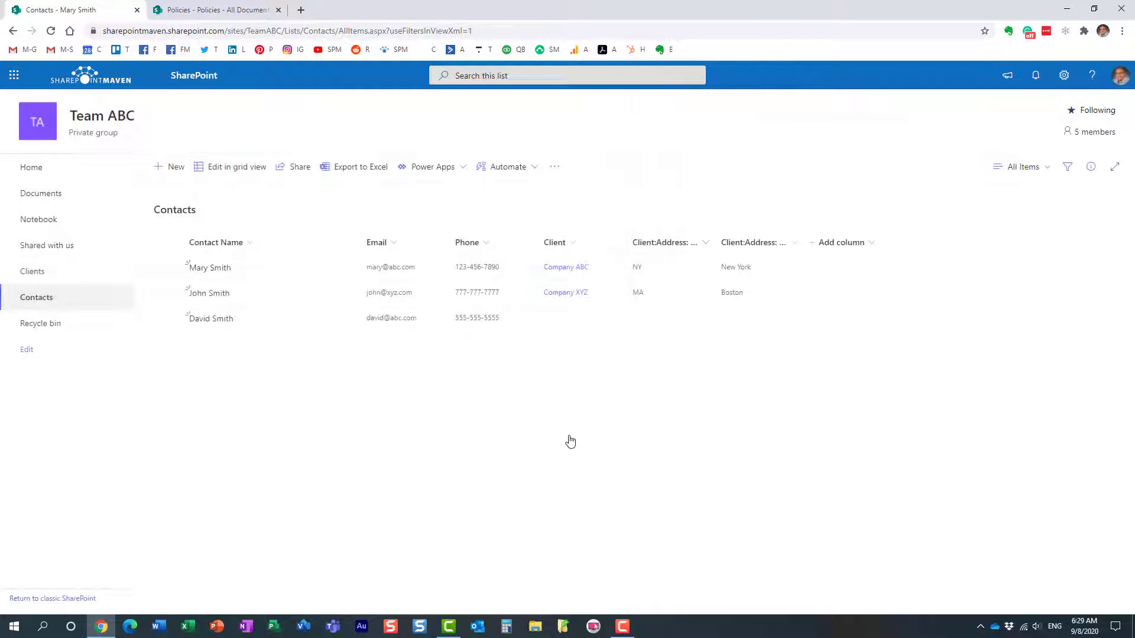
click(569, 271)
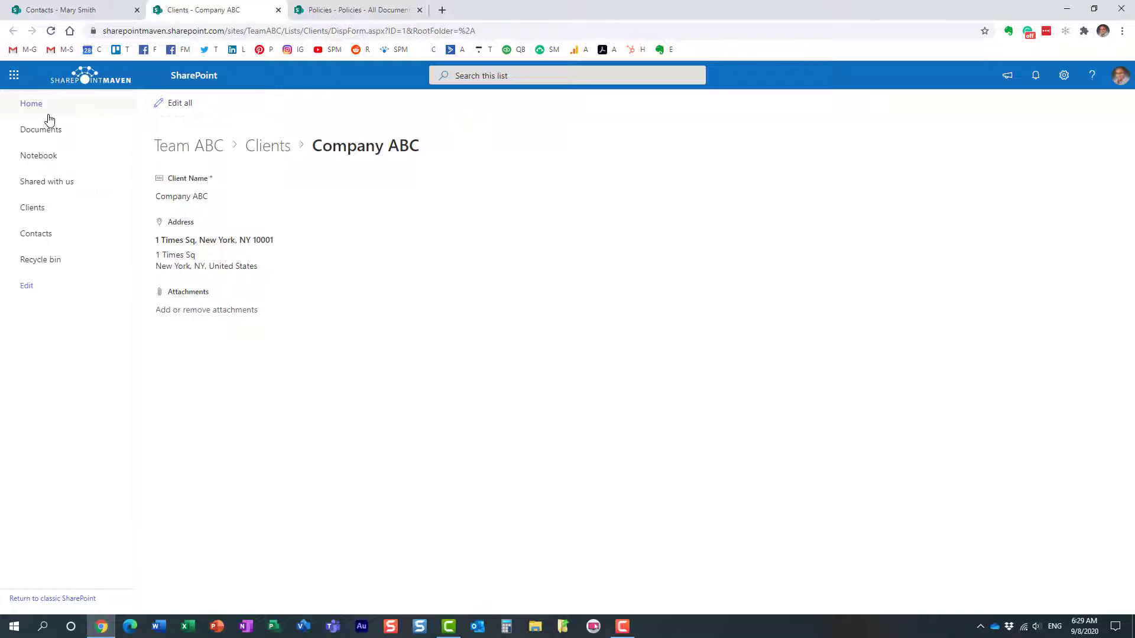
In the full Clients list, start a new column named Contact and make it a Lookup column
click(33, 104)
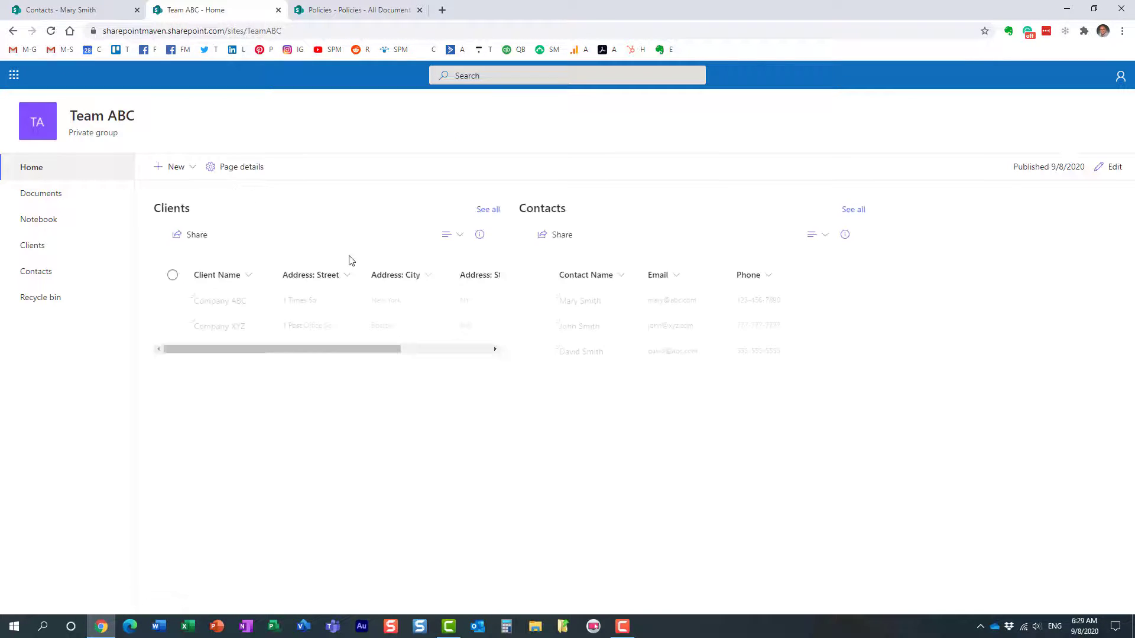
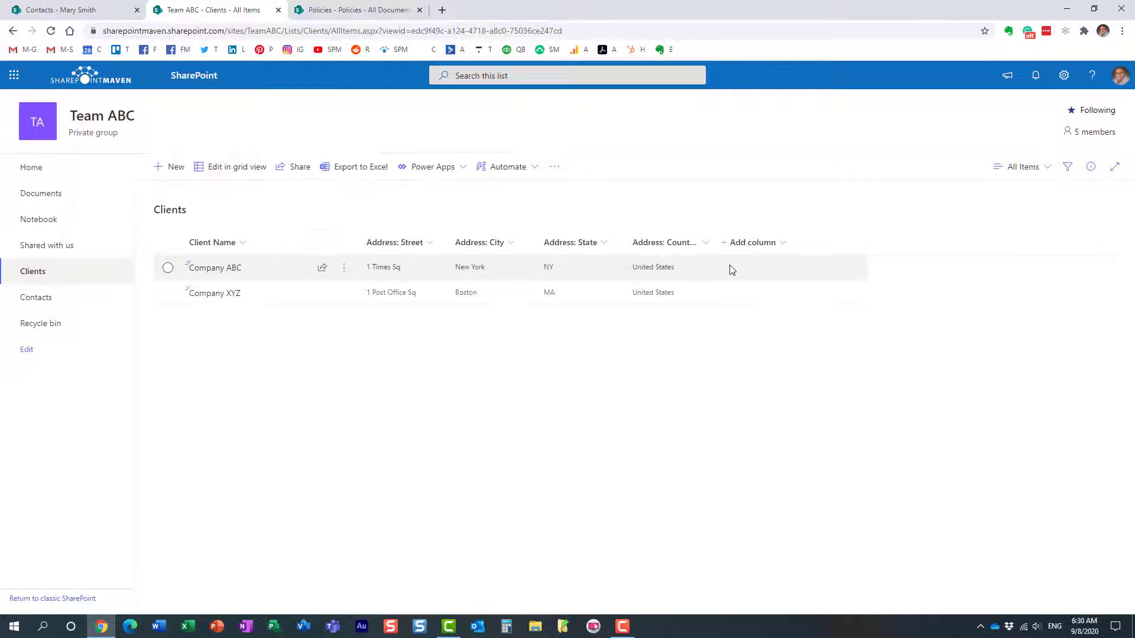
click(767, 248)
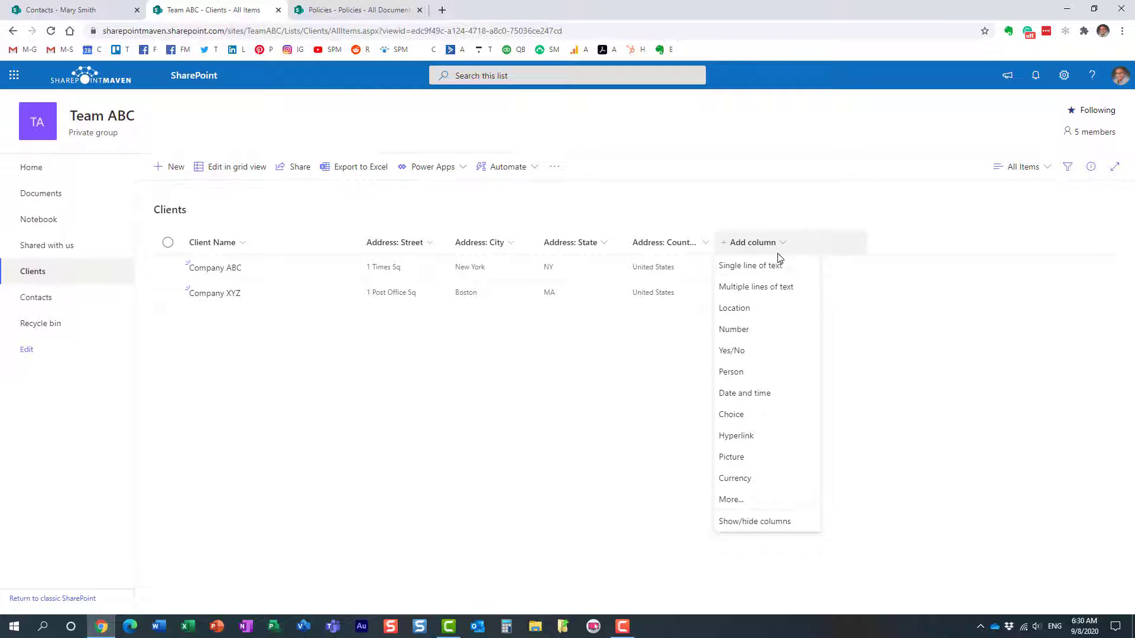
click(752, 503)
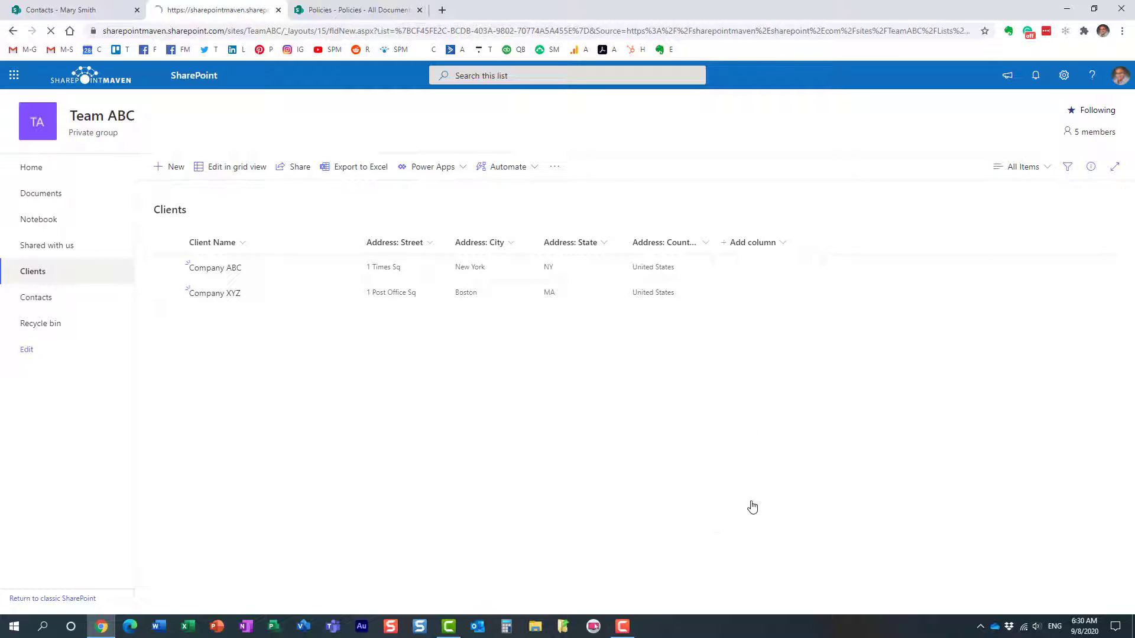
text(Contact)
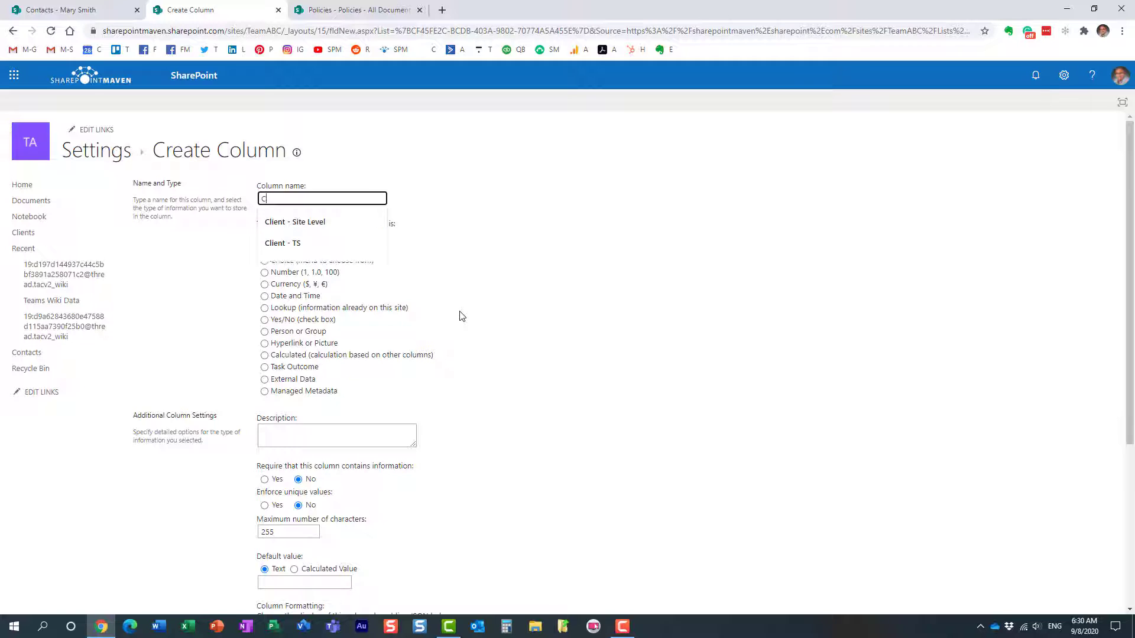
click(267, 308)
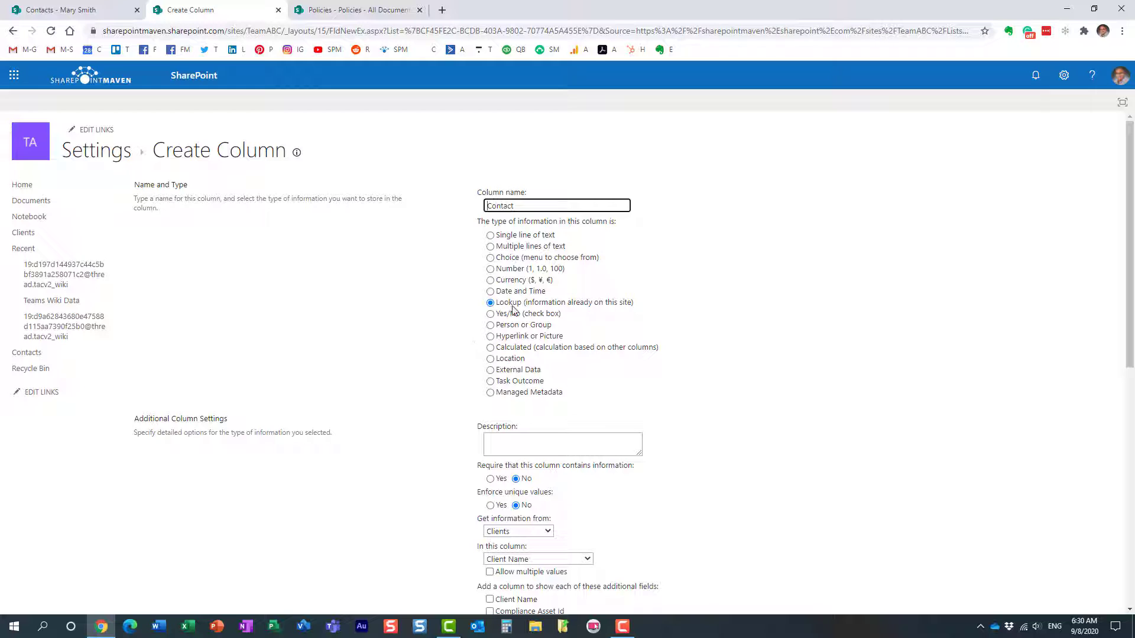
Source the Contact lookup from the Contacts list's Contact Name column, allow multiple values, and create the column
scroll(506, 385, down, 3)
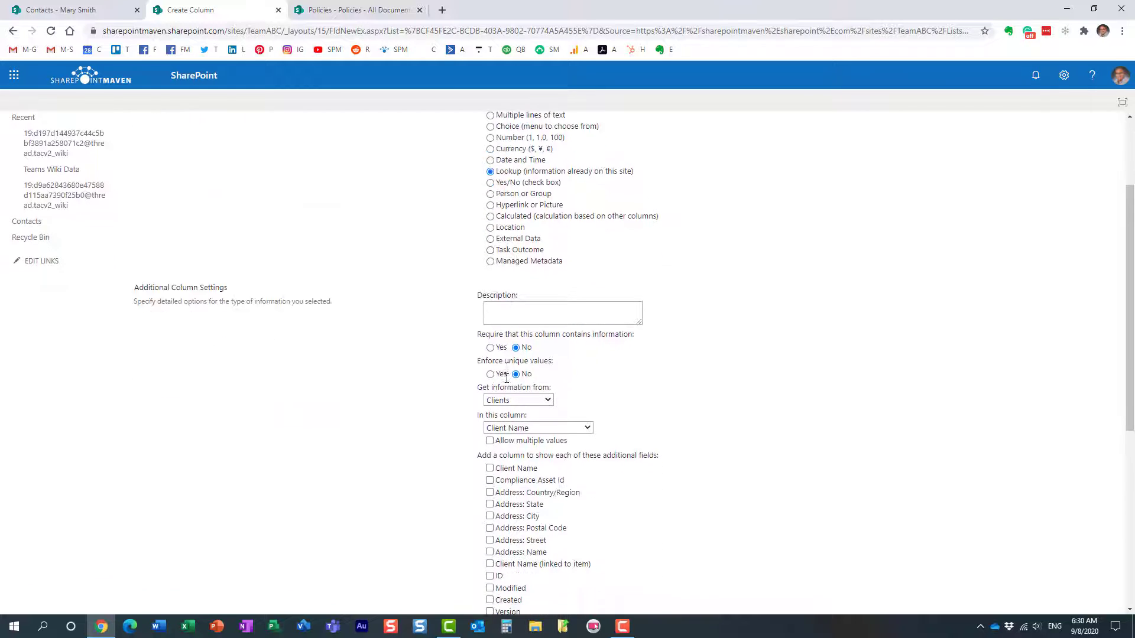
click(501, 336)
click(523, 357)
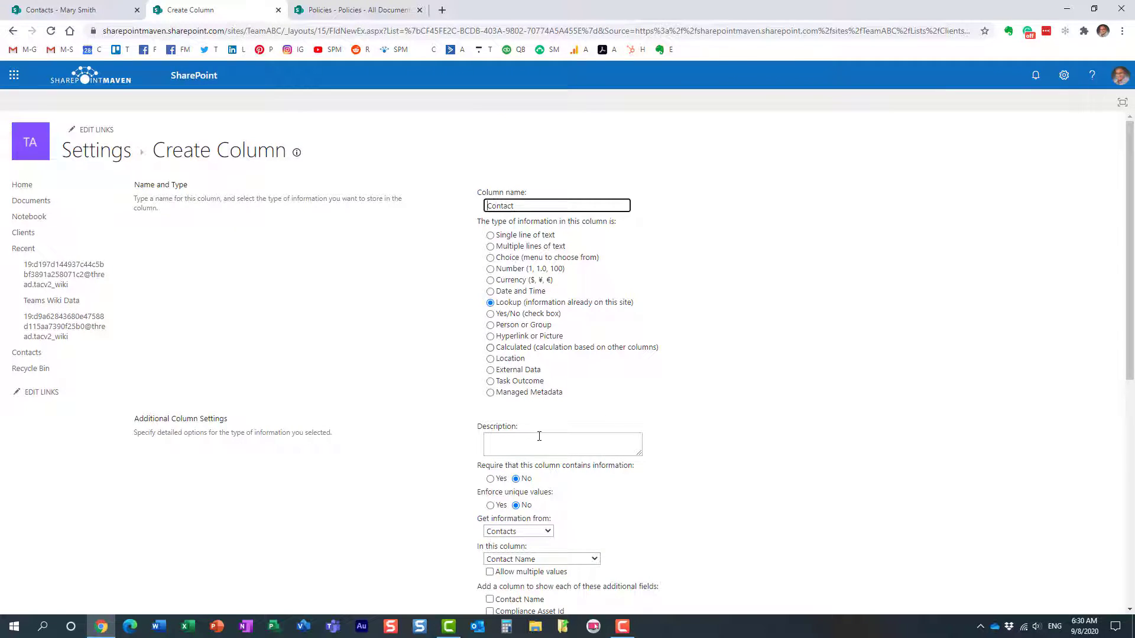
scroll(561, 435, down, 2)
scroll(602, 421, down, 2)
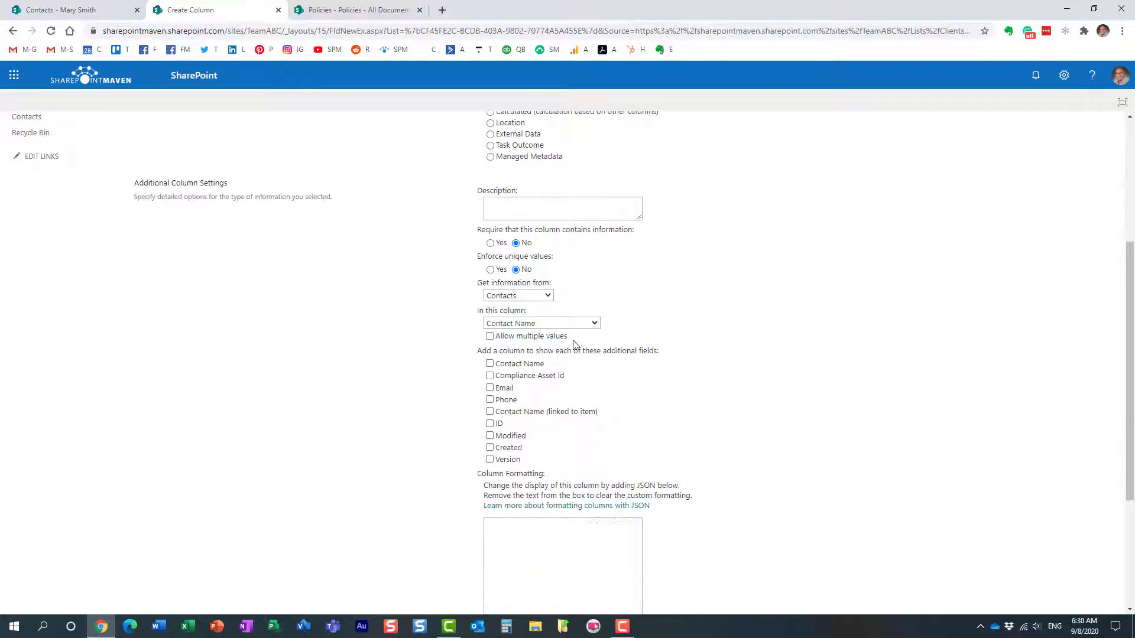
click(563, 324)
click(558, 324)
click(490, 337)
scroll(418, 352, down, 1)
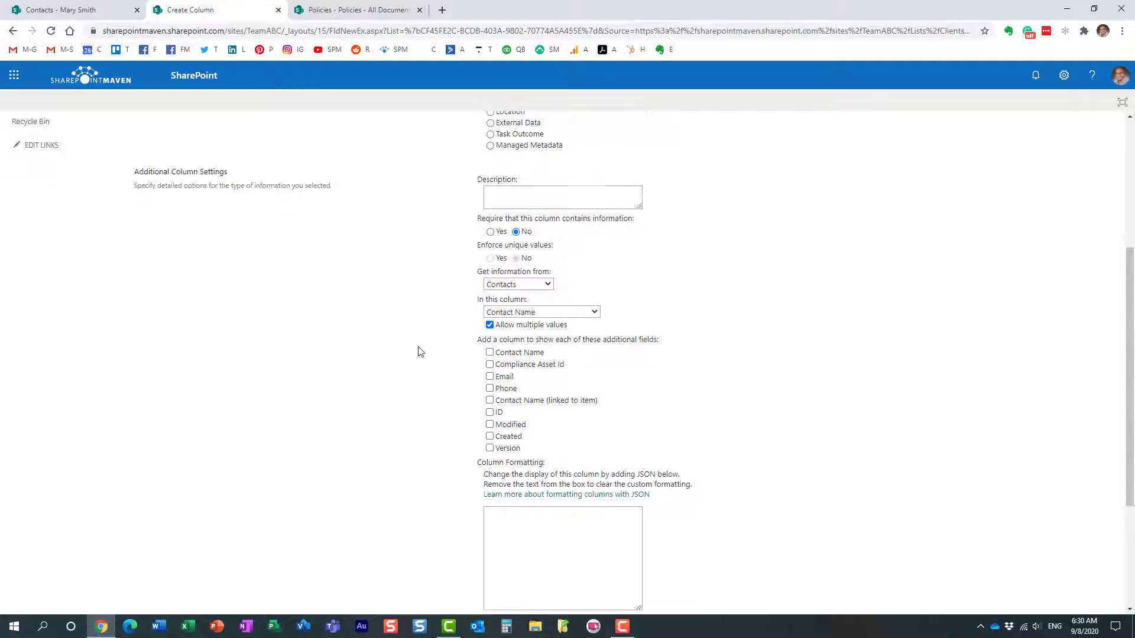
scroll(418, 352, down, 3)
click(1045, 561)
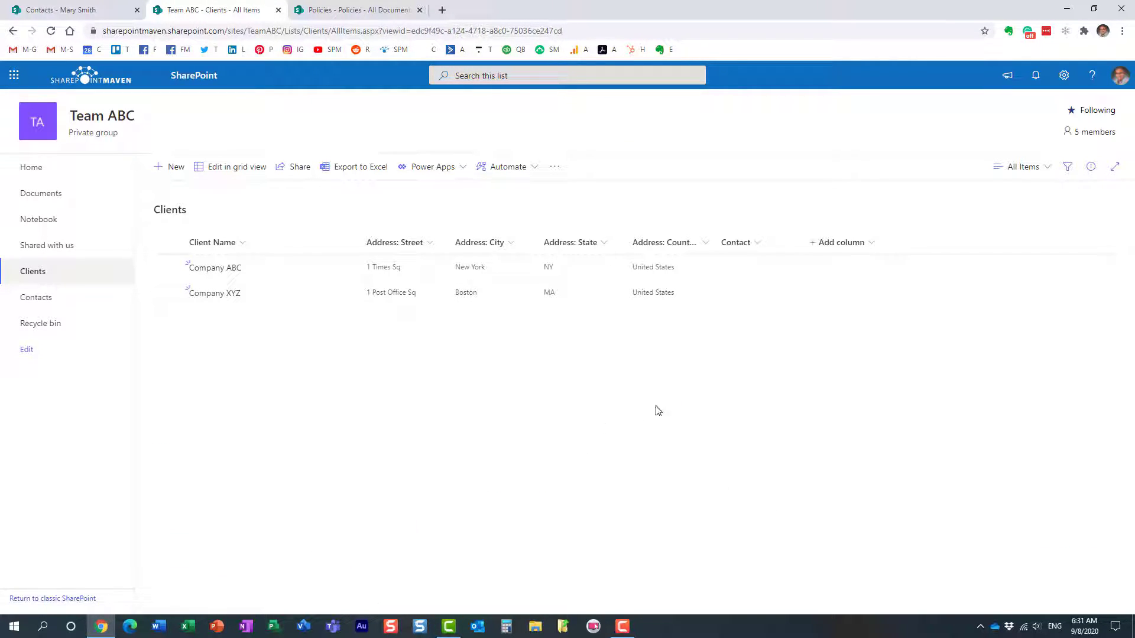
Assign the first and third listed contacts to Company ABC in its Contact property
click(169, 269)
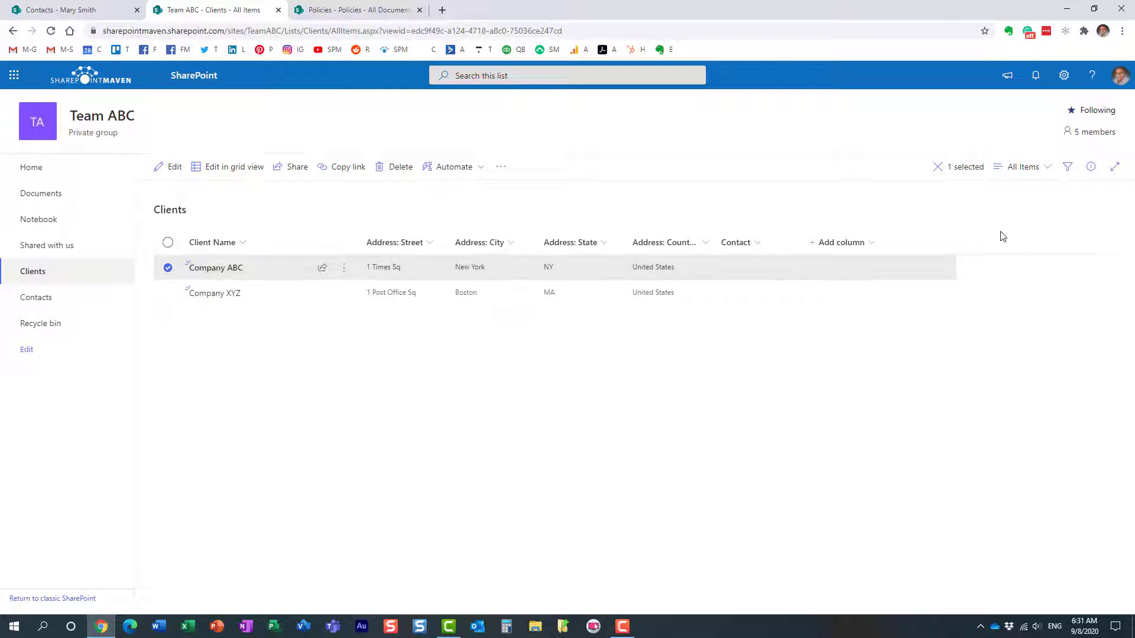
click(1090, 166)
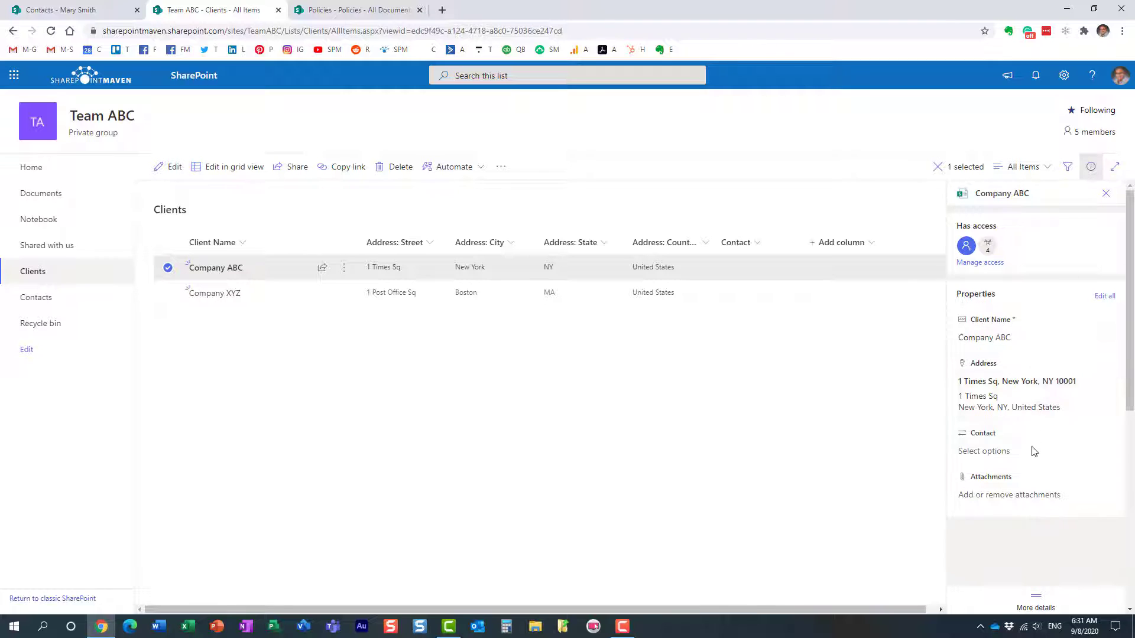
click(996, 452)
click(983, 494)
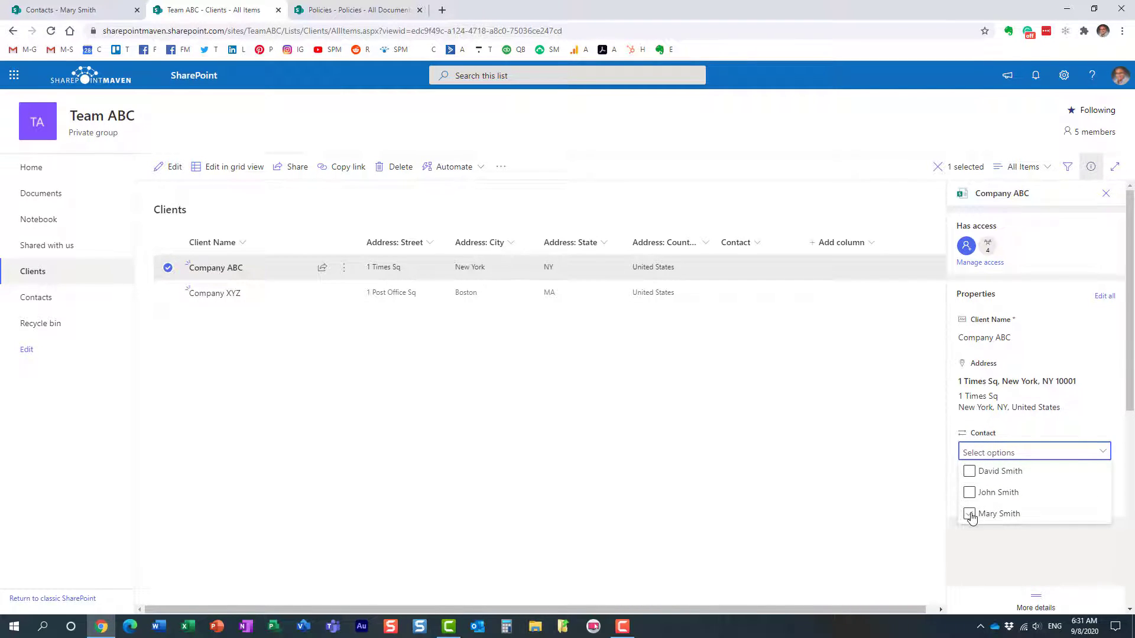
click(970, 514)
click(971, 473)
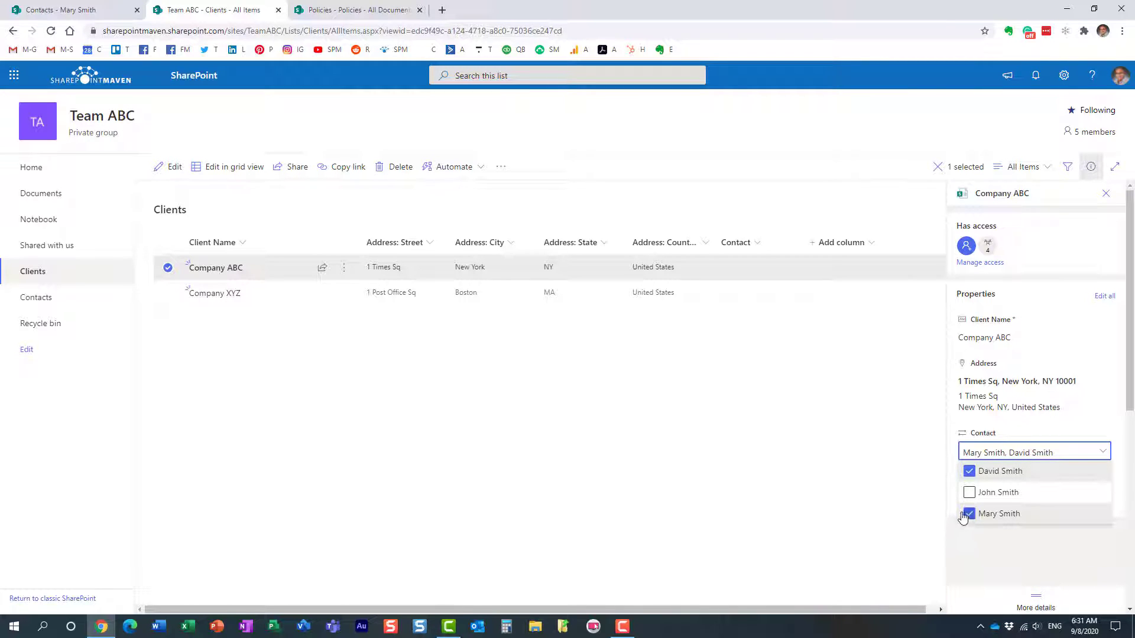
click(950, 486)
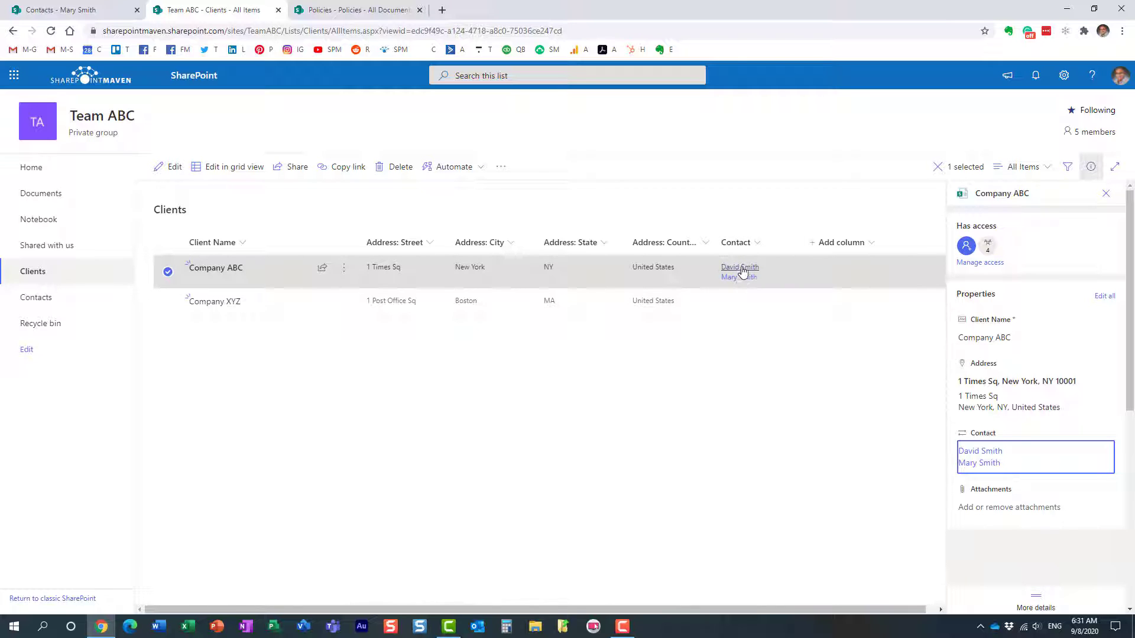
Assign the second listed contact to Company XYZ, then close the details and clear the selection
click(168, 302)
click(168, 272)
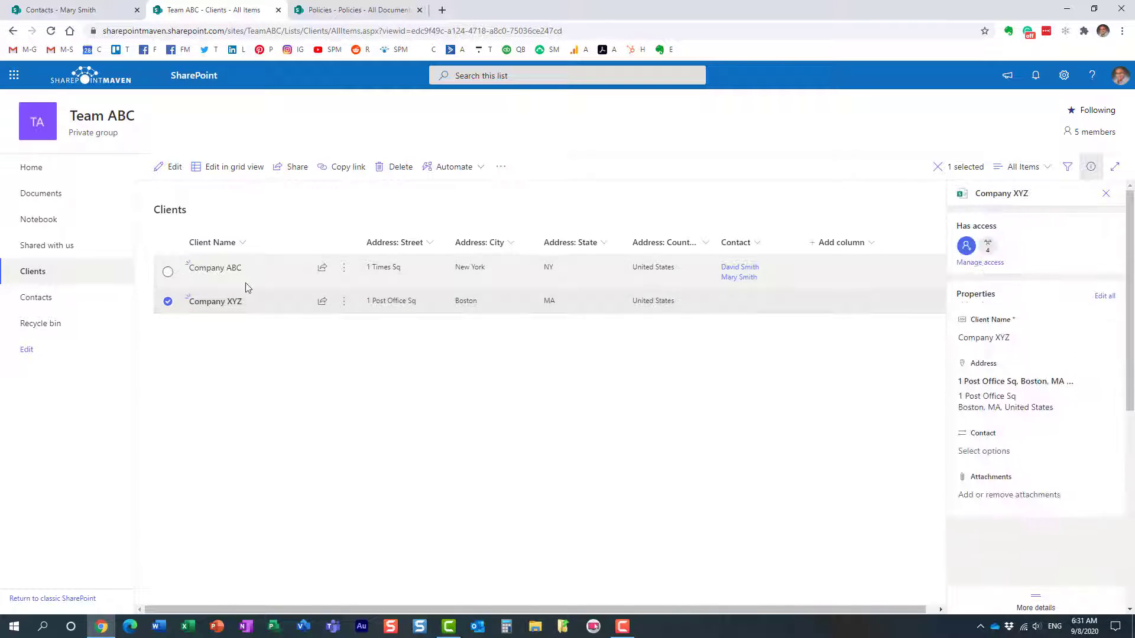
click(993, 452)
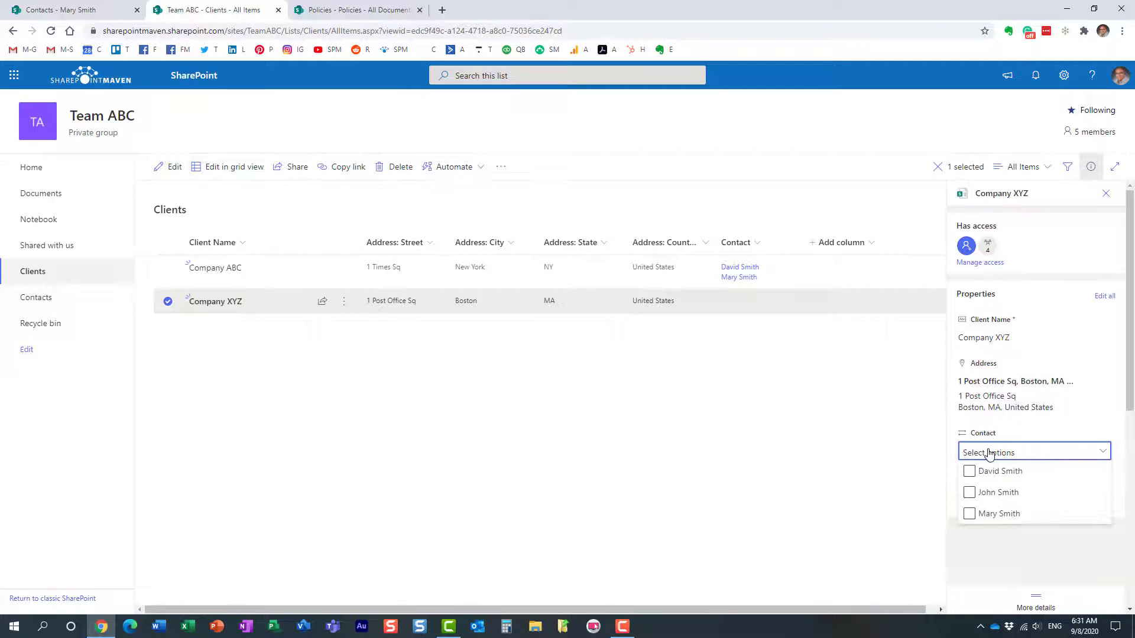
click(970, 493)
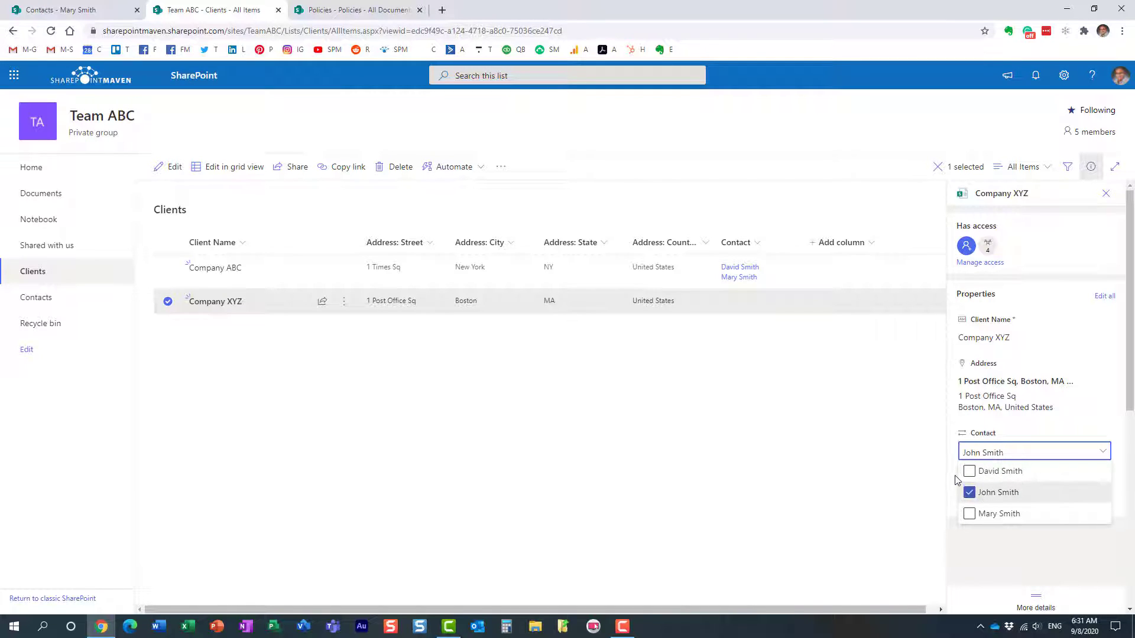
click(952, 468)
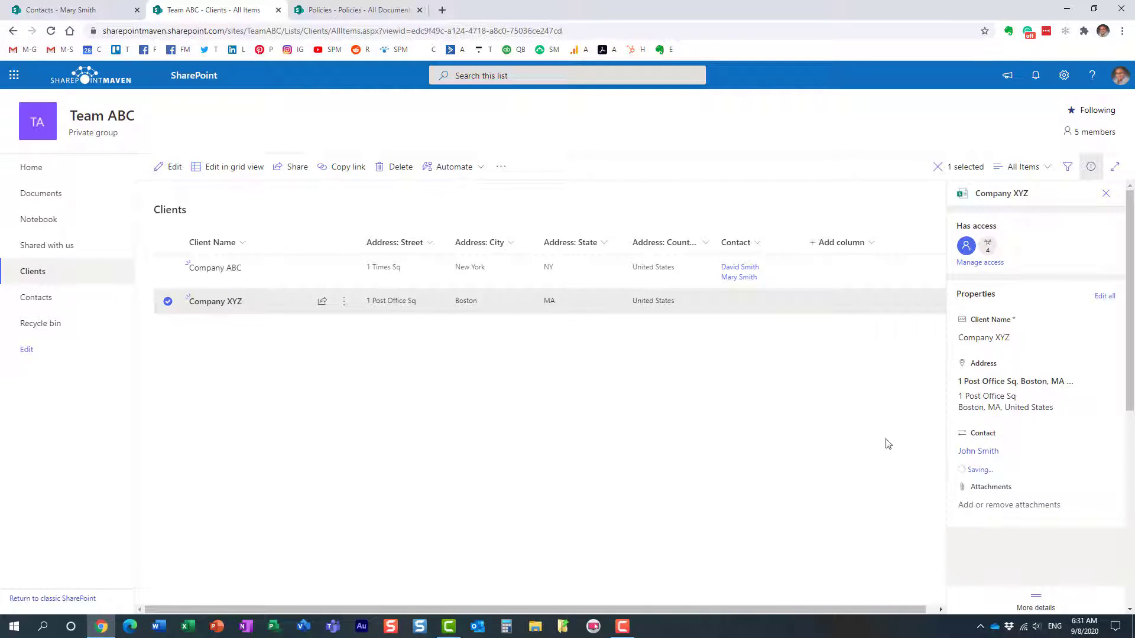
click(1091, 166)
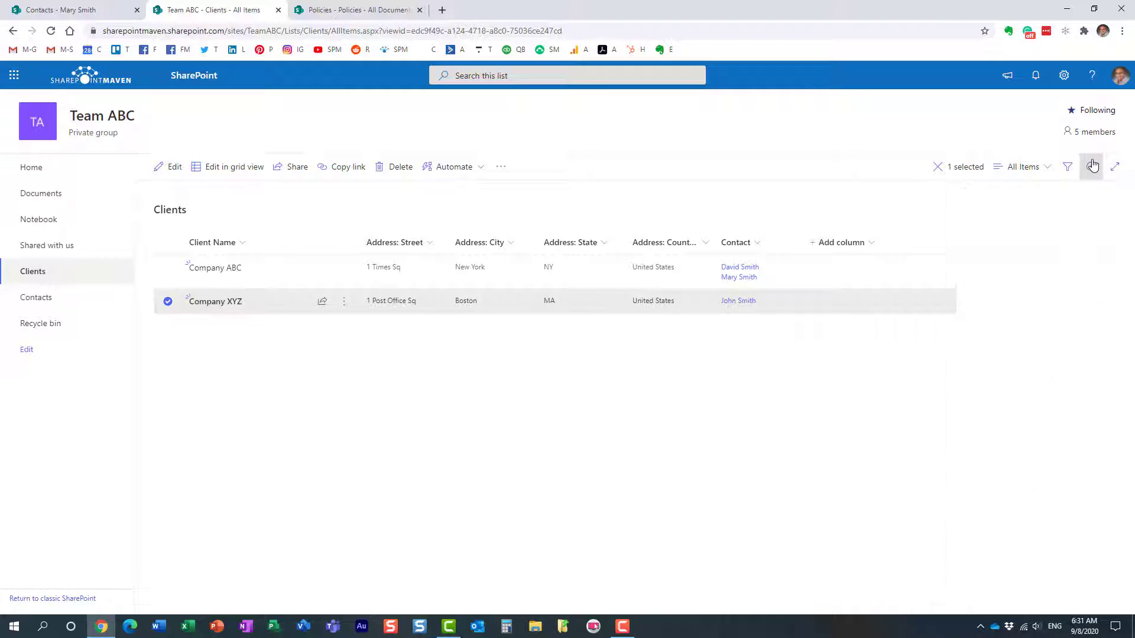
click(168, 302)
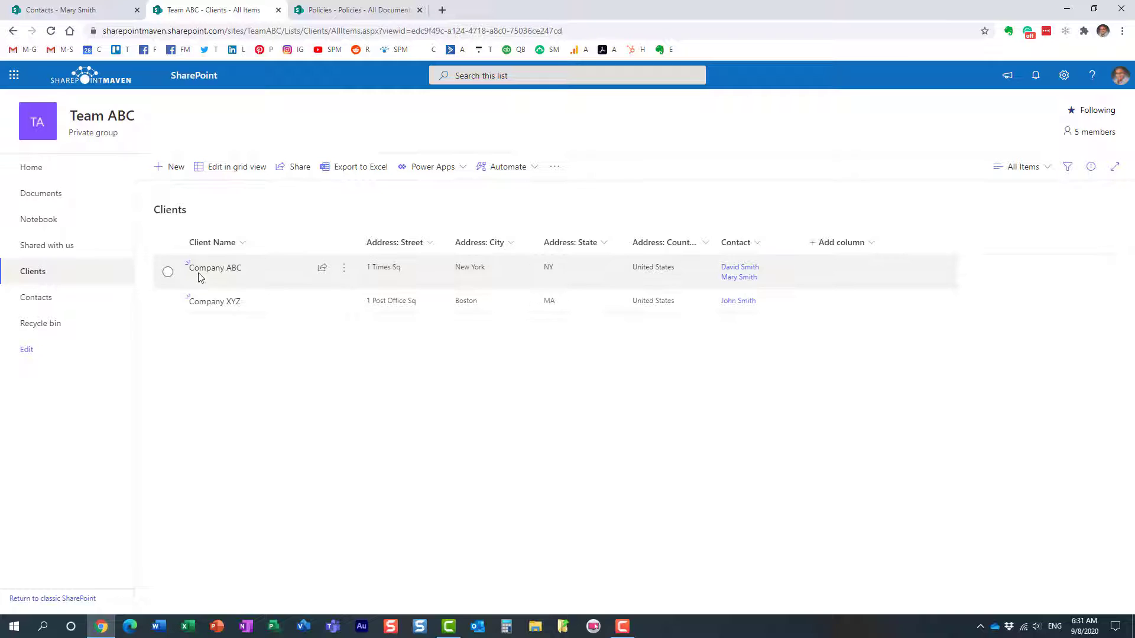
View Company ABC's second linked contact record, then return to the site home and open the full Contacts list
click(743, 276)
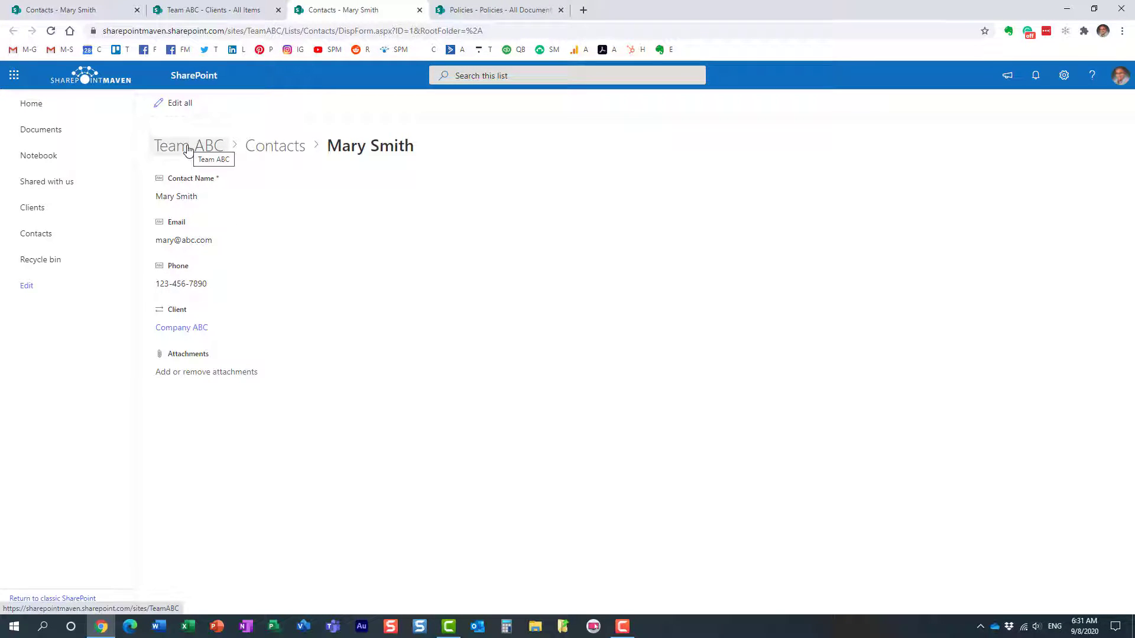
click(32, 107)
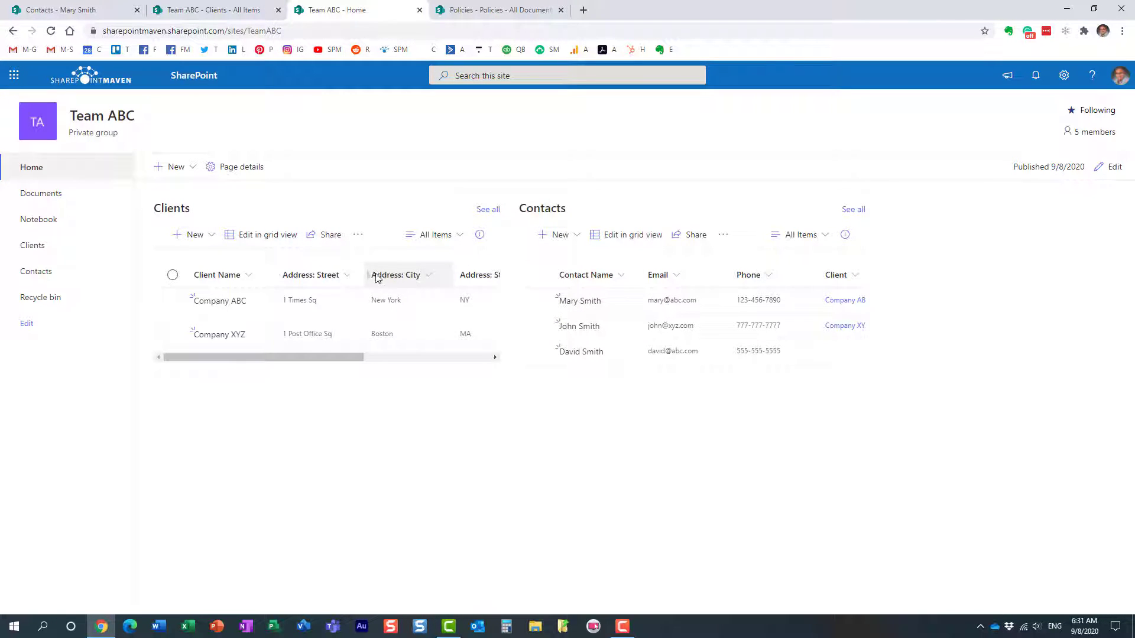
click(853, 210)
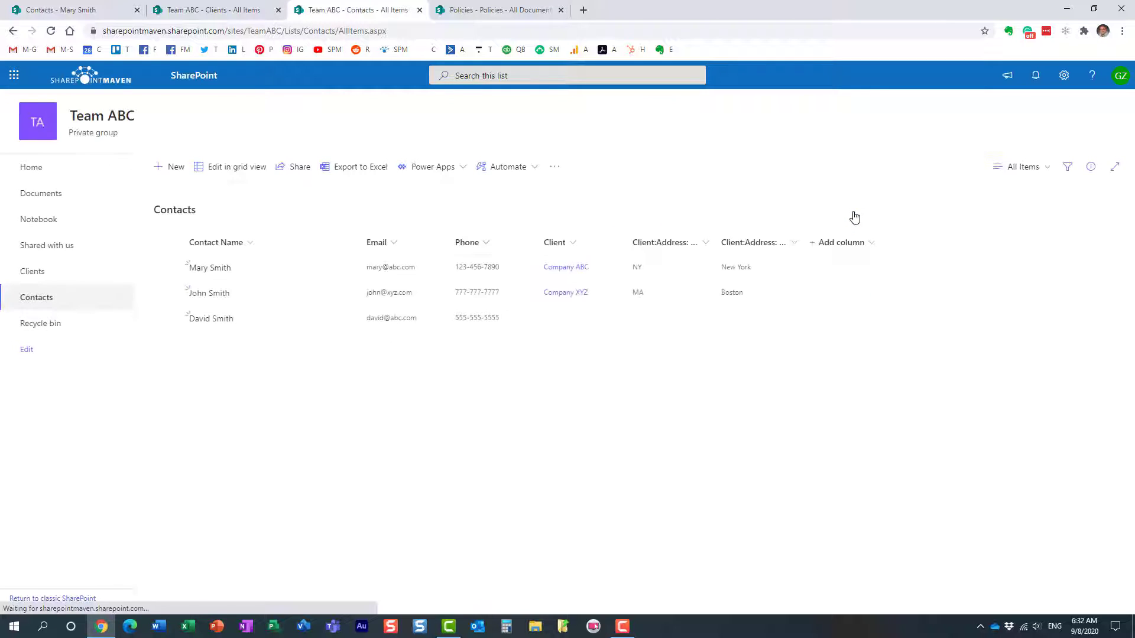
Examine the Client choices in the first contact's details, then close the details and clear the selection
click(168, 267)
click(1090, 167)
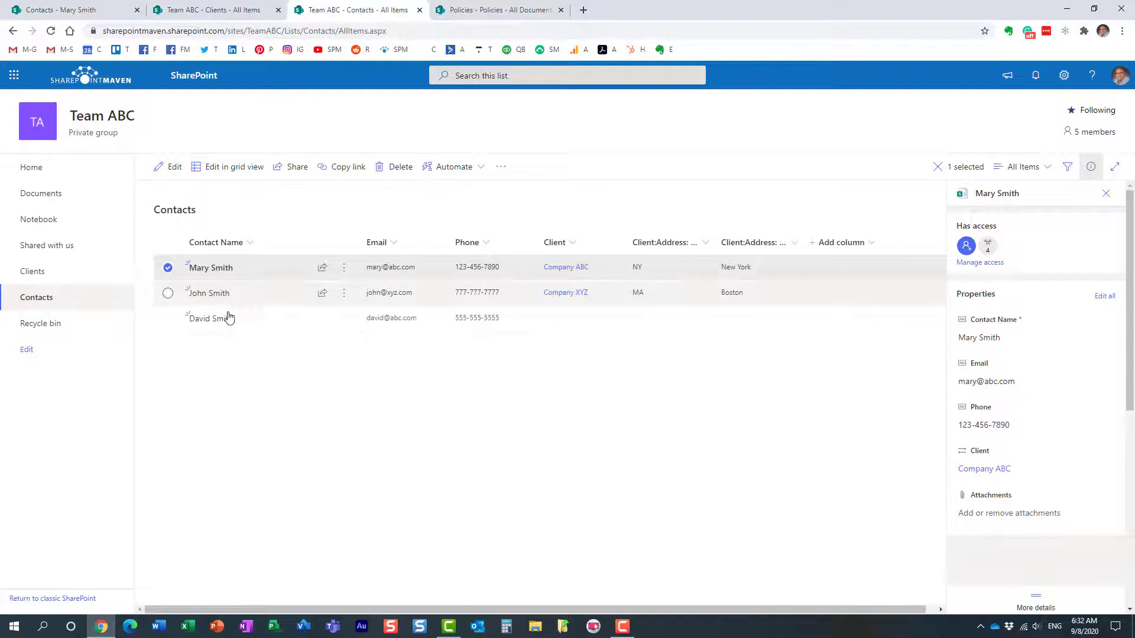
click(1036, 473)
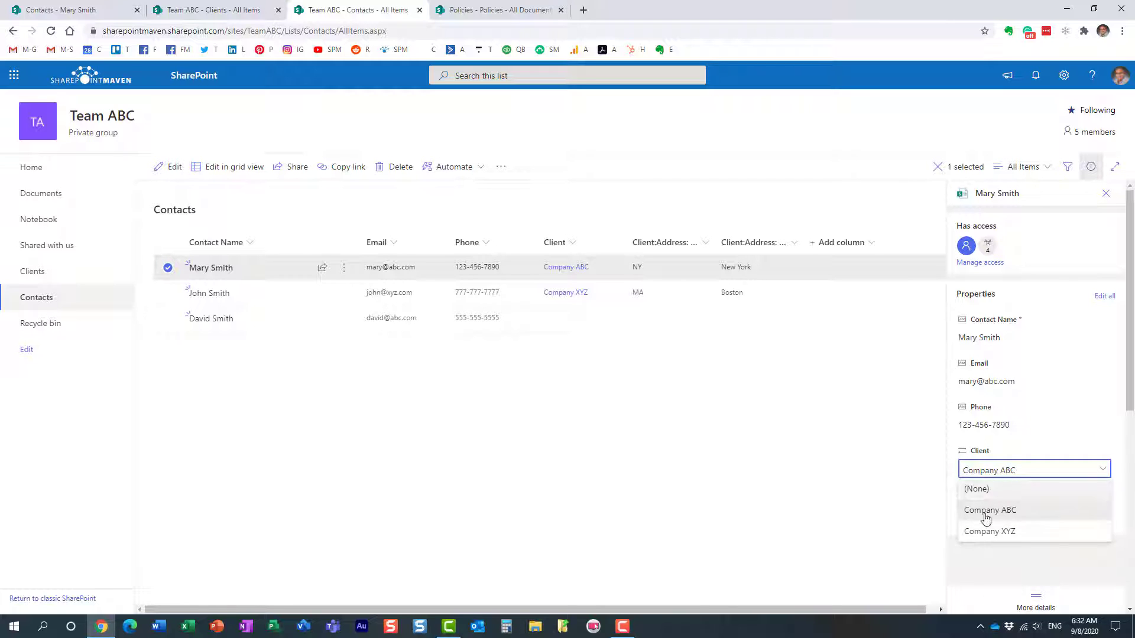
click(953, 478)
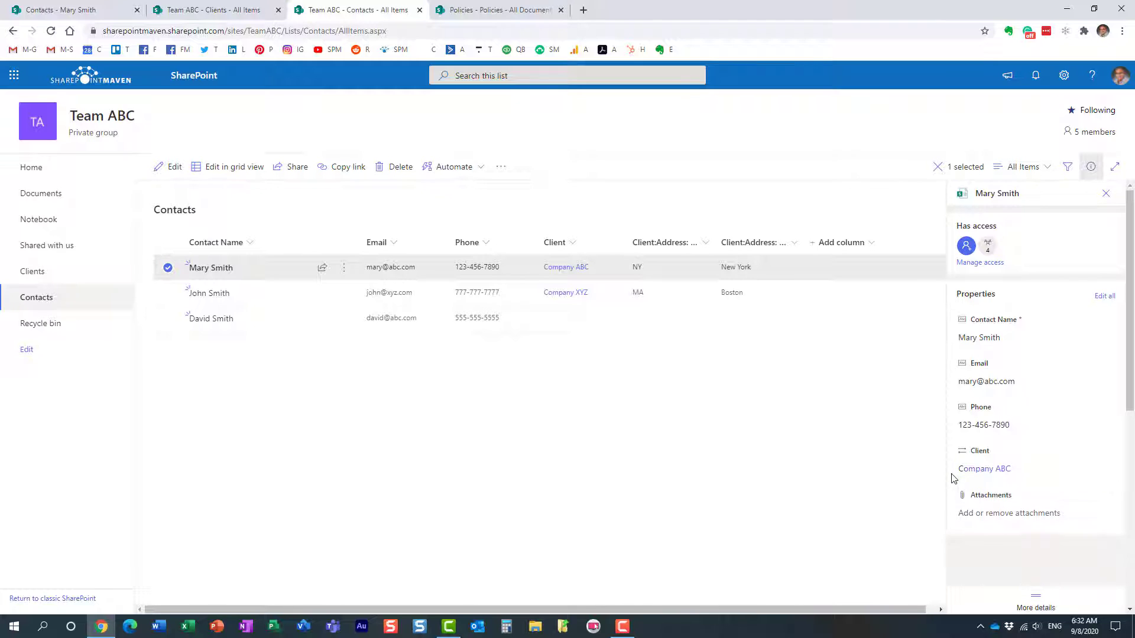
click(1091, 167)
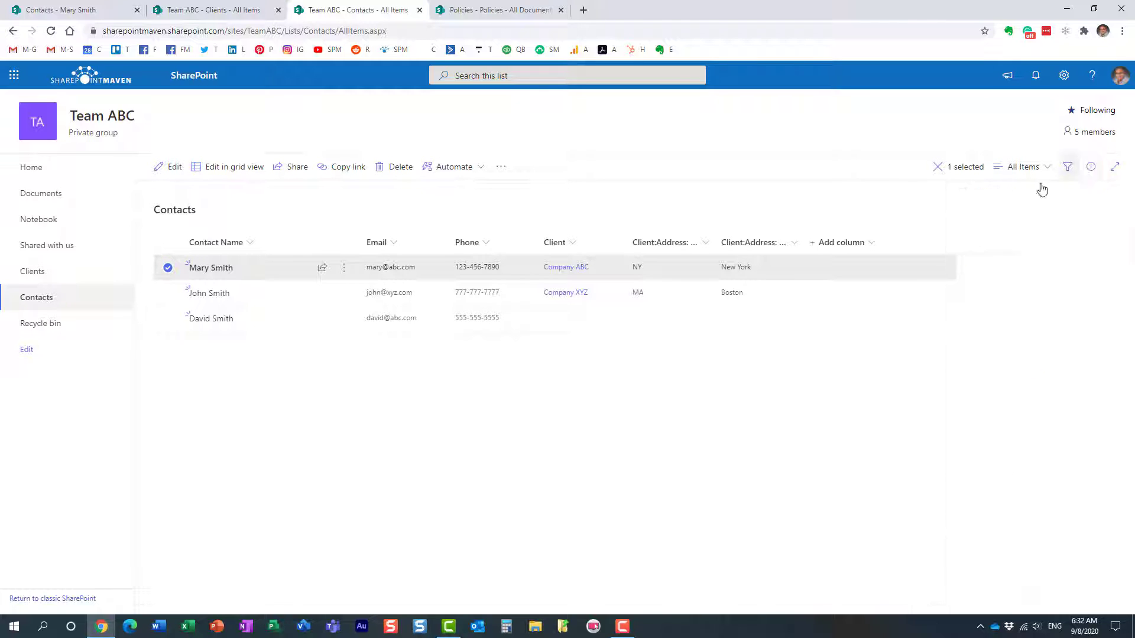
click(169, 269)
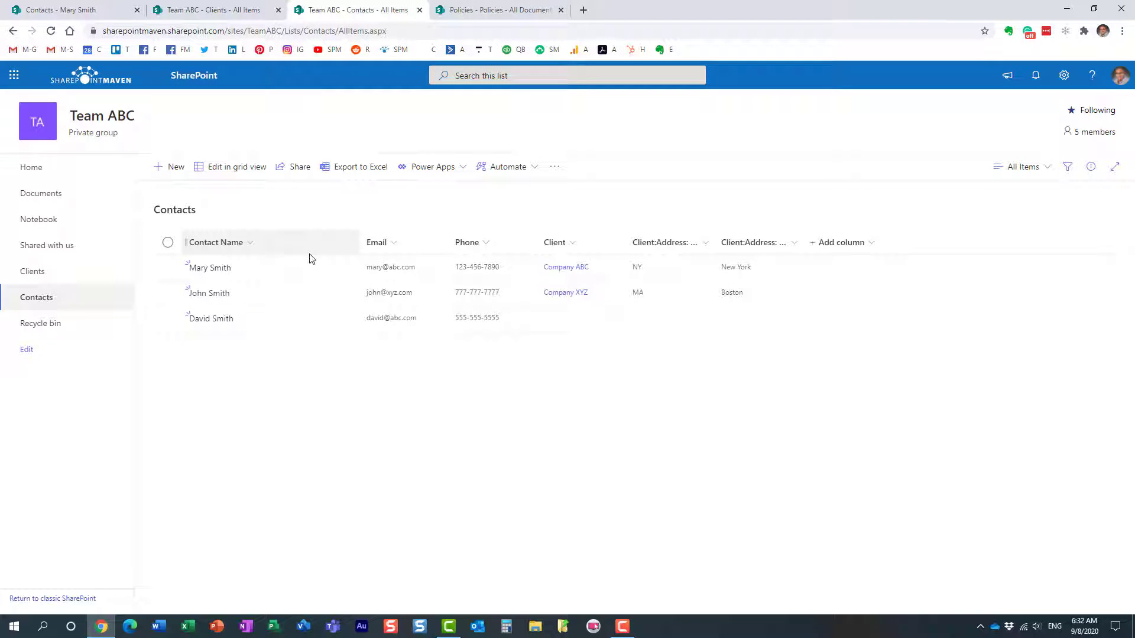
Switch to the Policies library and start a new column named Related Policies with the Lookup type
click(513, 13)
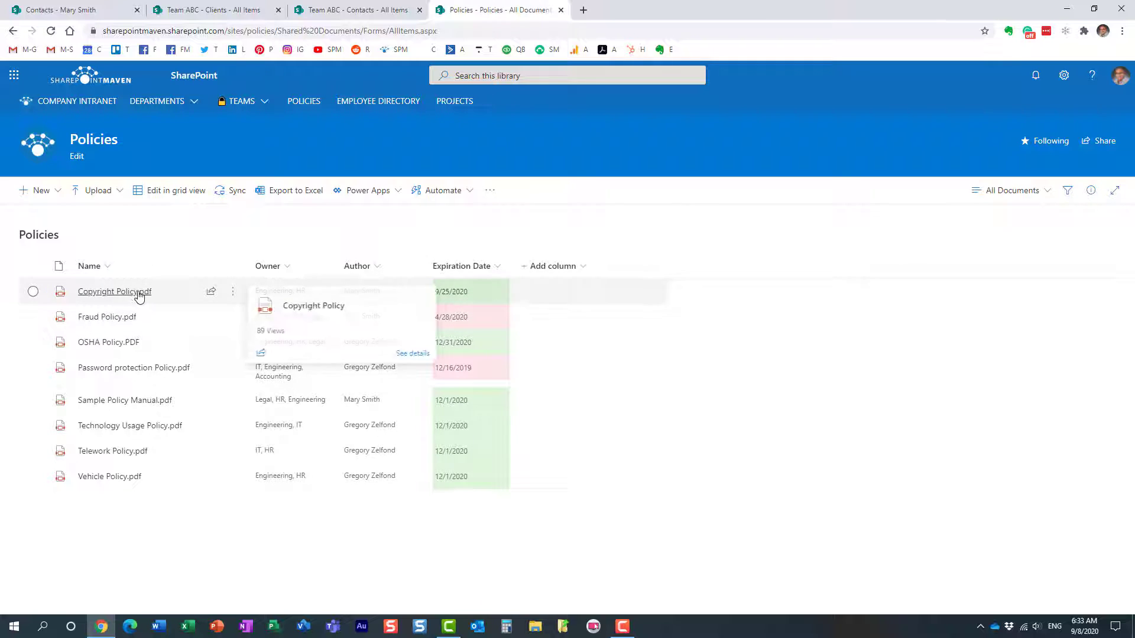
mouse_move(122, 323)
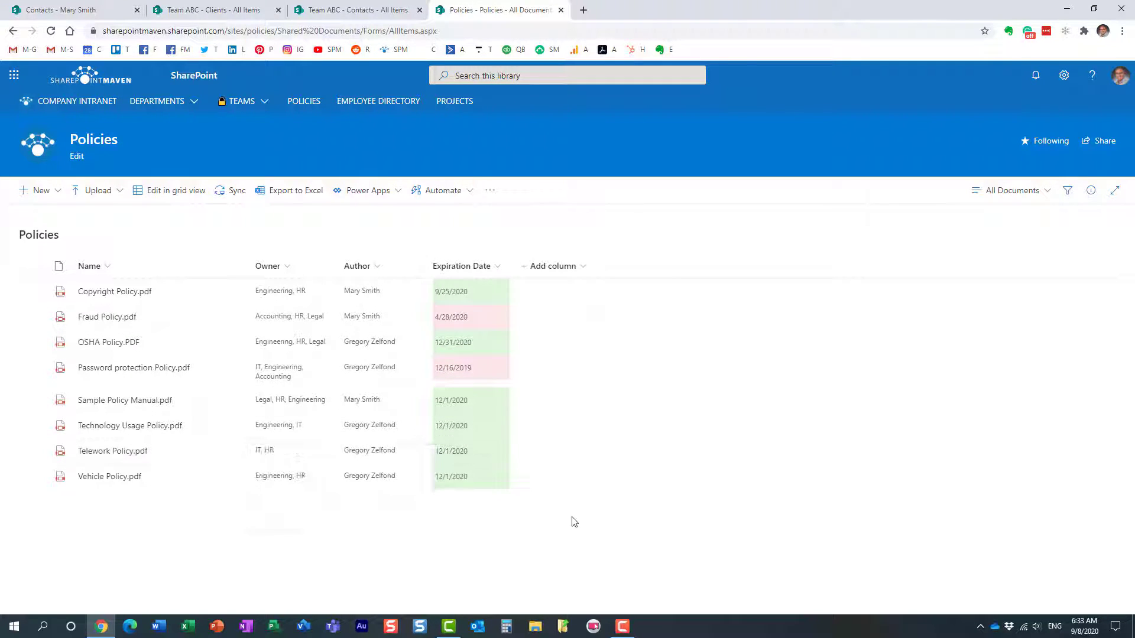
click(582, 270)
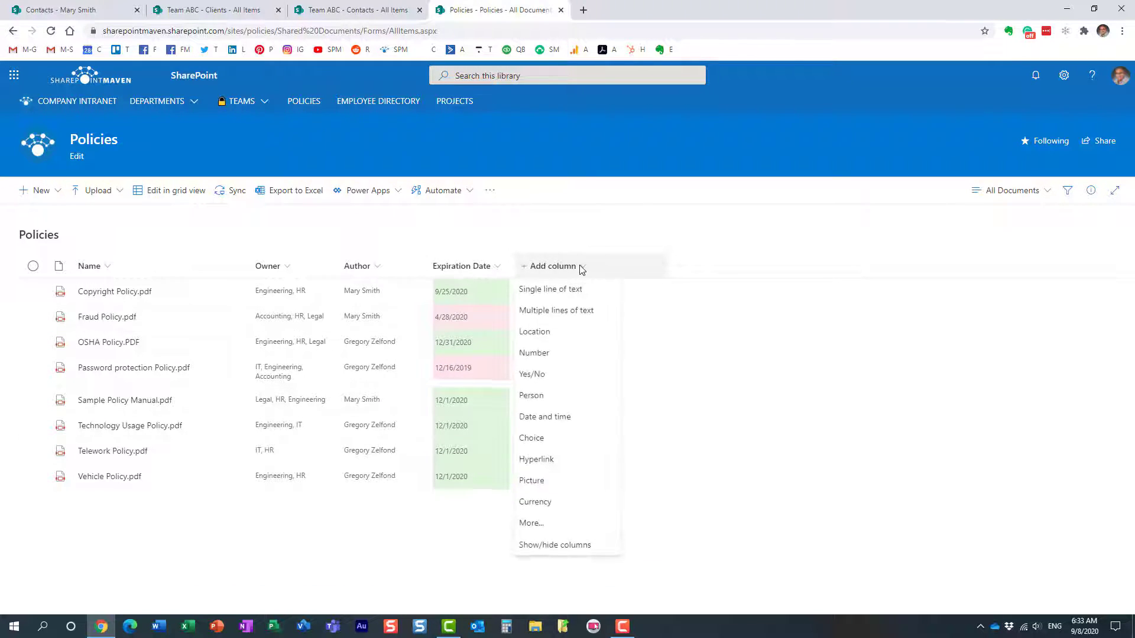
click(561, 524)
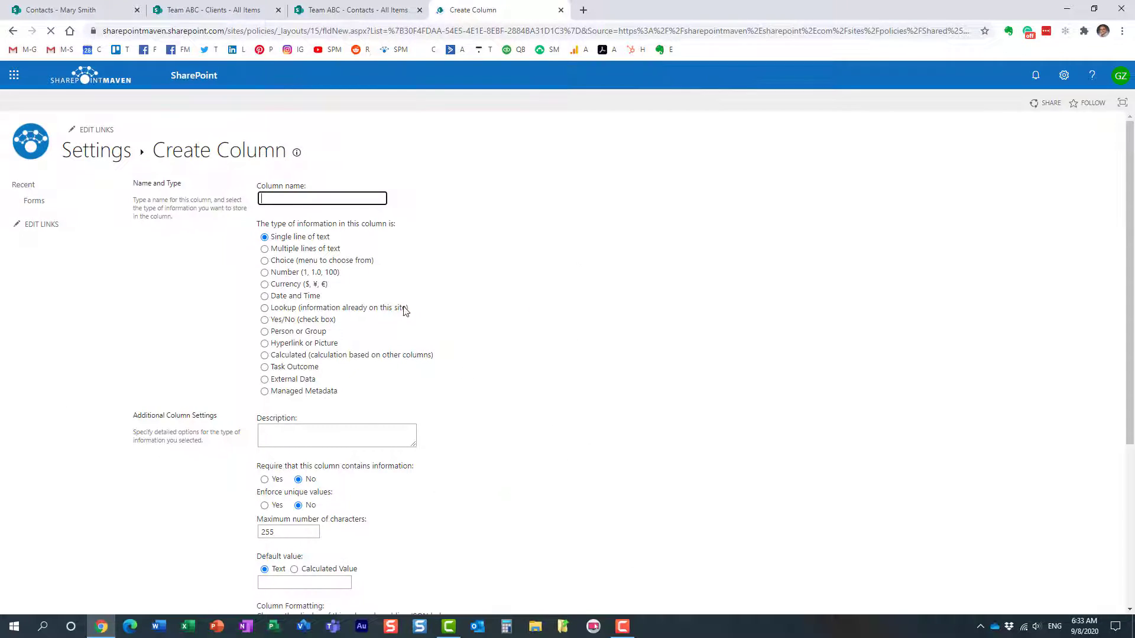
text(Relat)
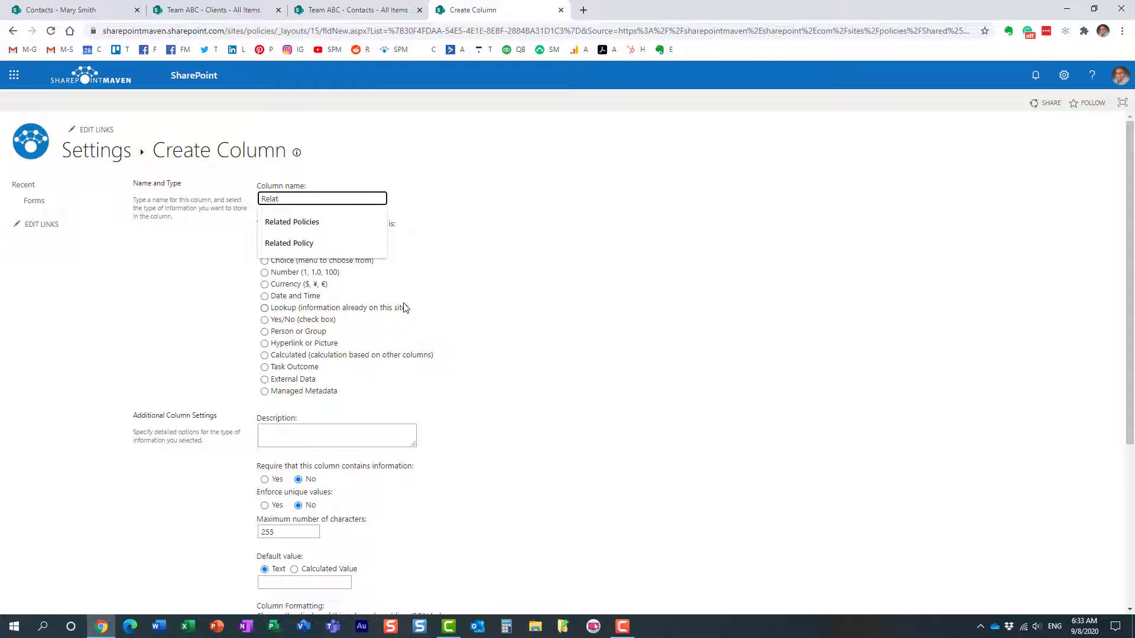
click(299, 223)
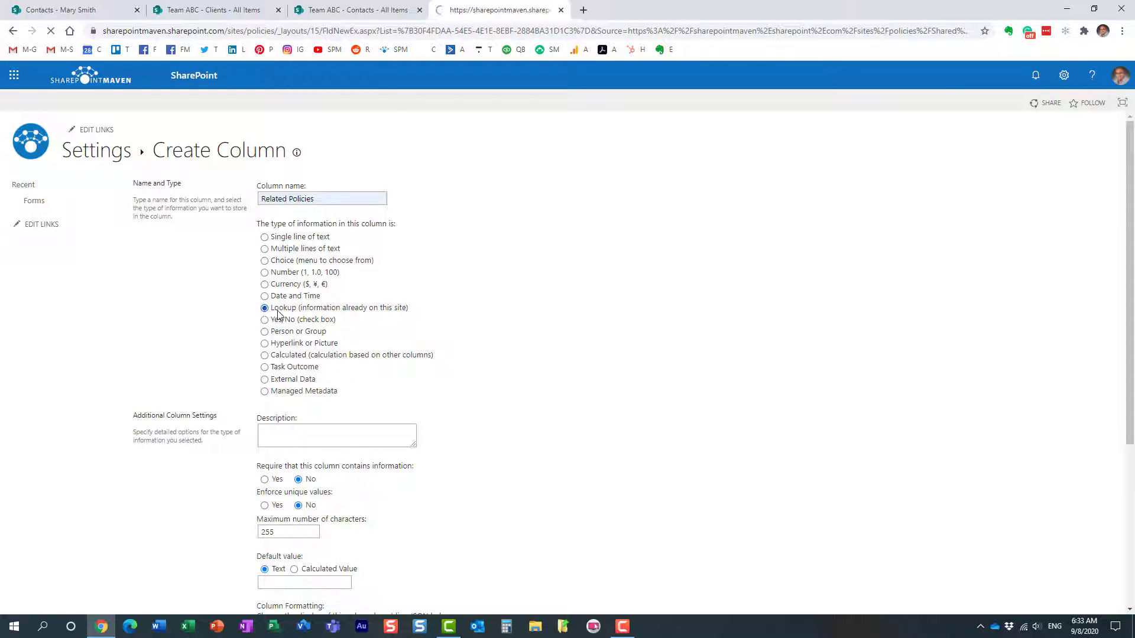
Make the Related Policies lookup draw from the Title column of Policies, allow multiple values, and save the column
scroll(423, 394, down, 2)
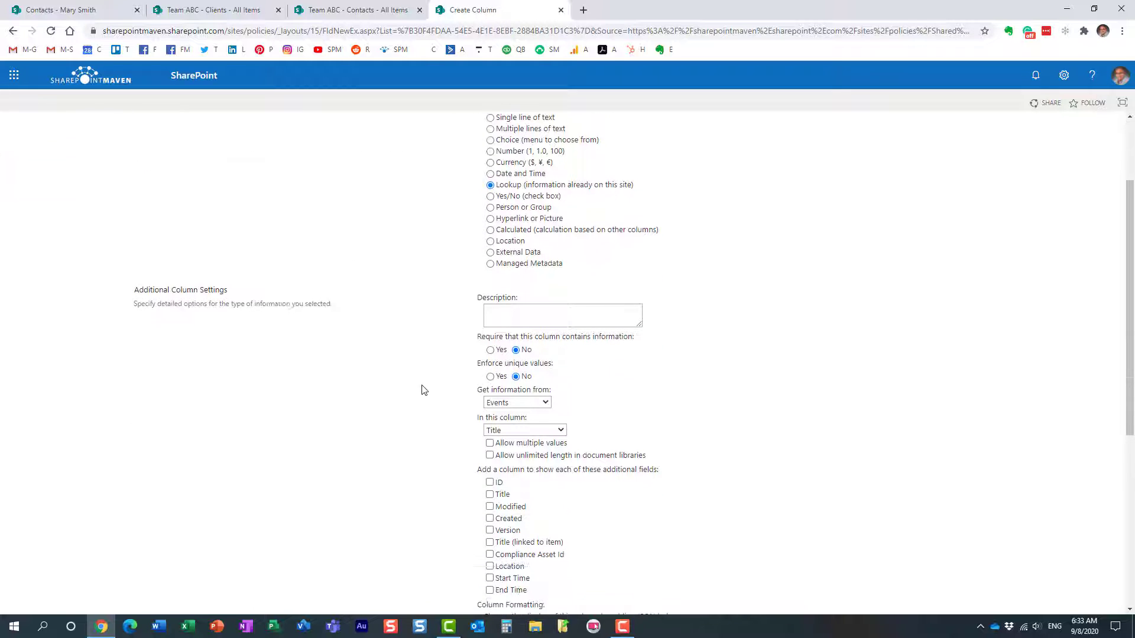
click(523, 403)
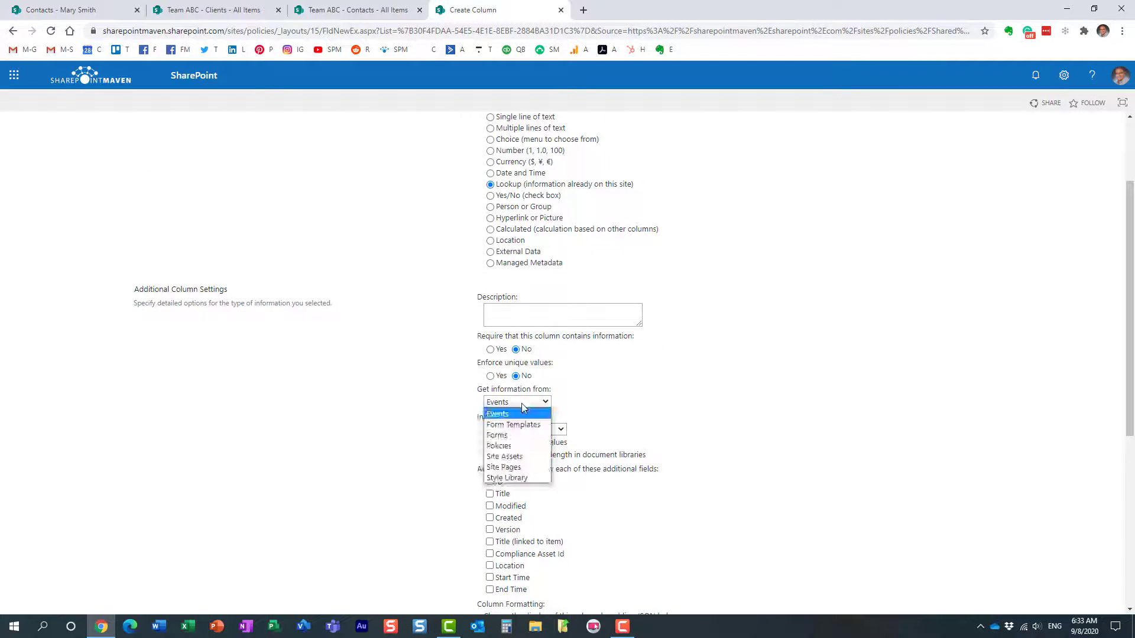
click(516, 448)
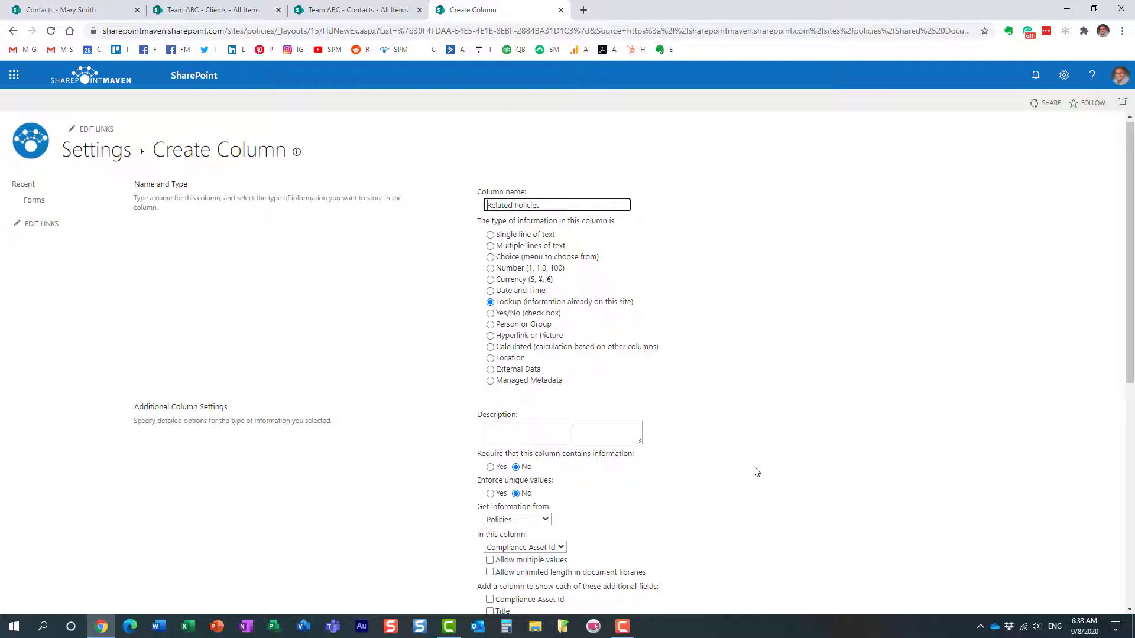
click(536, 435)
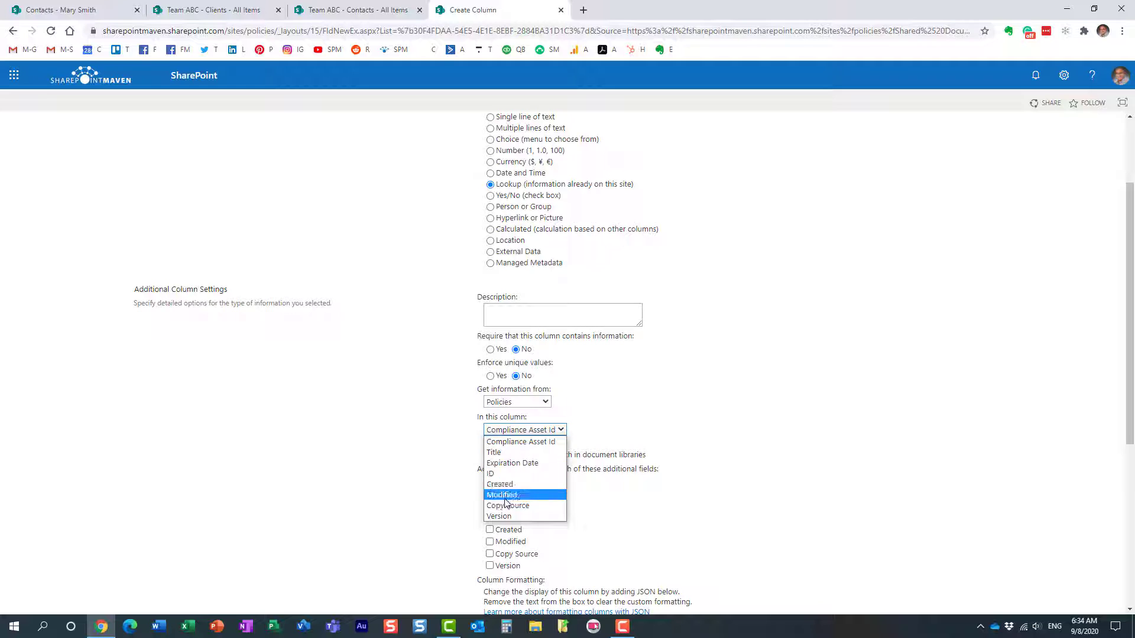
click(508, 452)
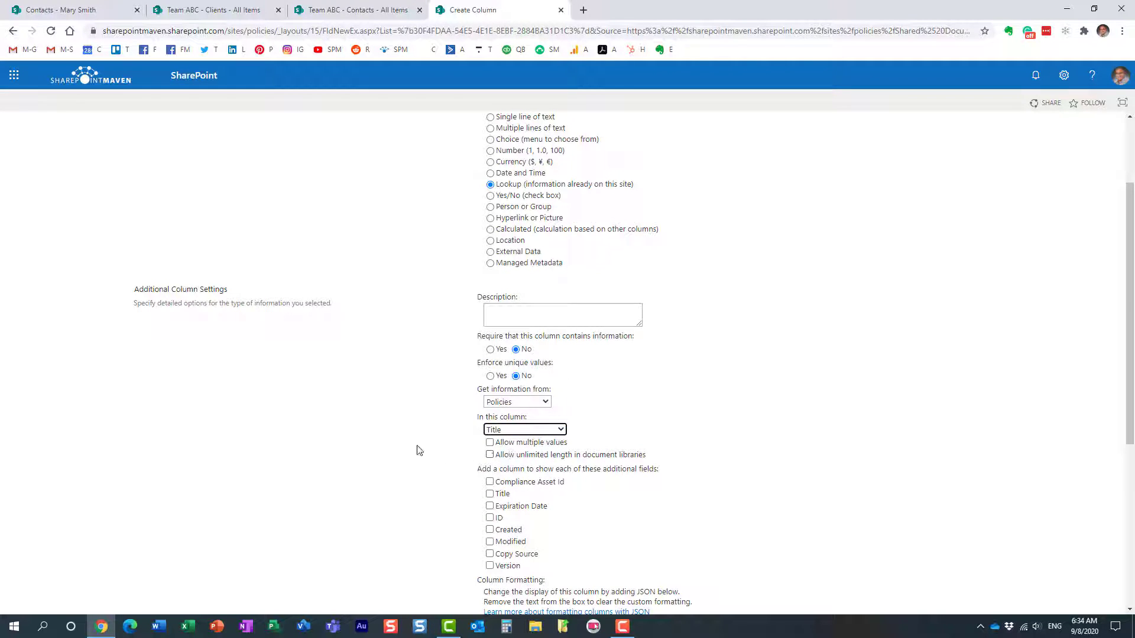
click(490, 443)
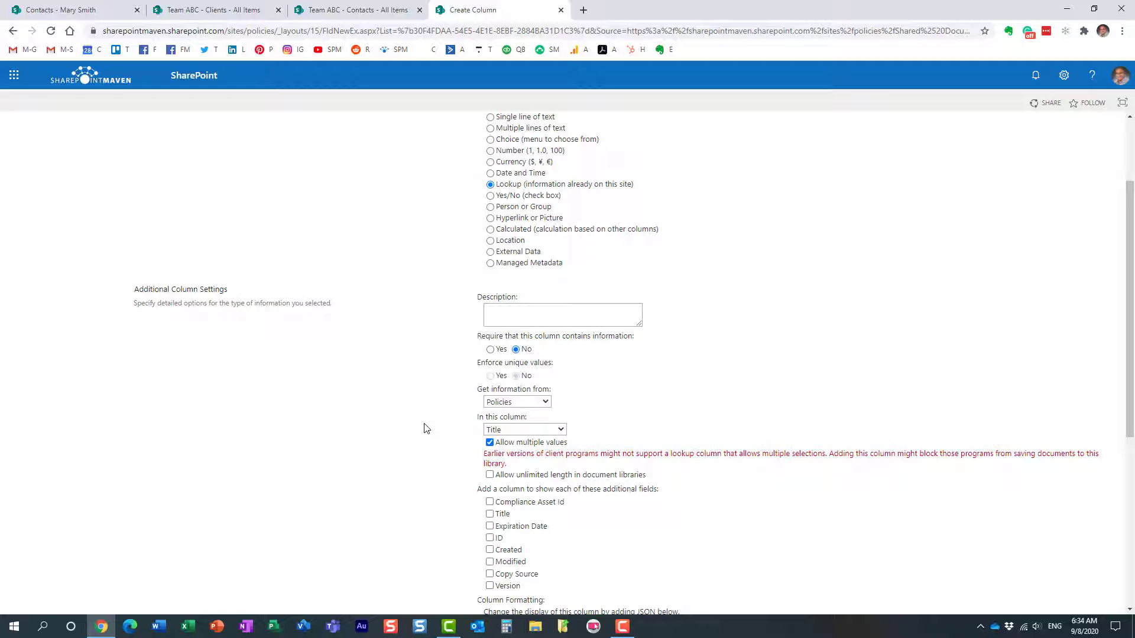
scroll(402, 447, down, 5)
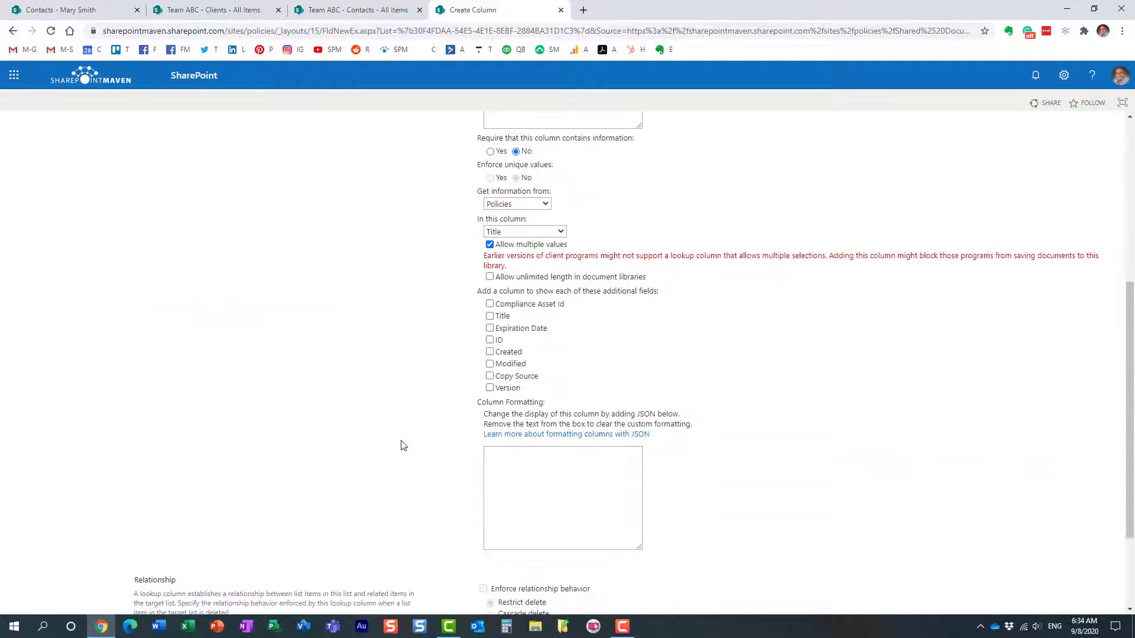
click(1046, 560)
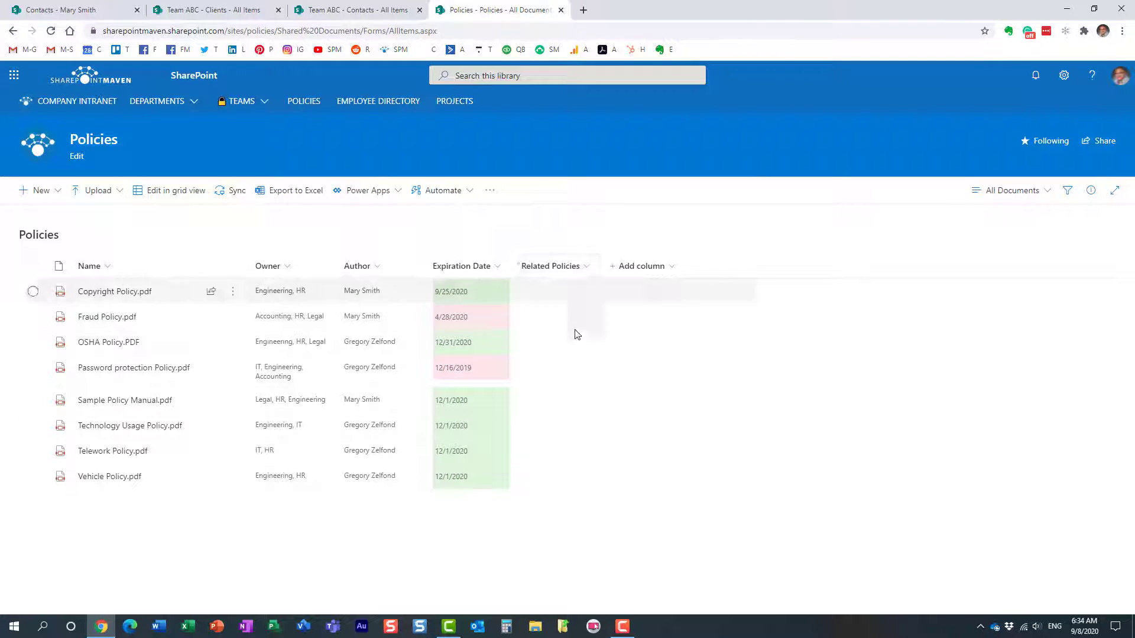
Check the Related Policies choices in the properties of Copyright Policy.pdf, then clear the file selection
click(33, 291)
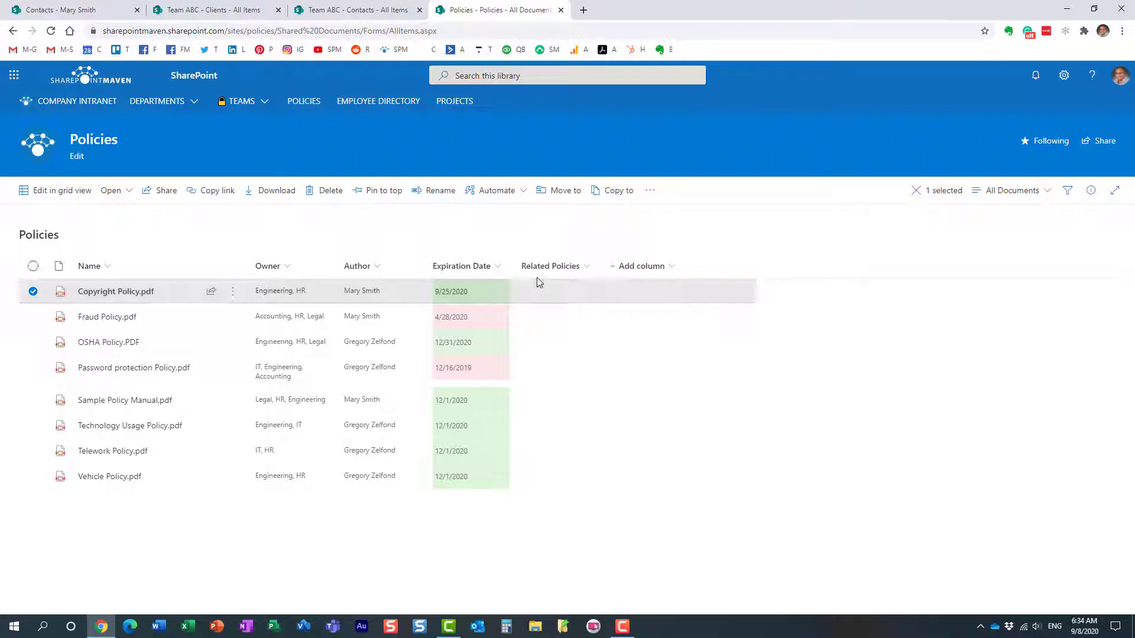
click(1090, 191)
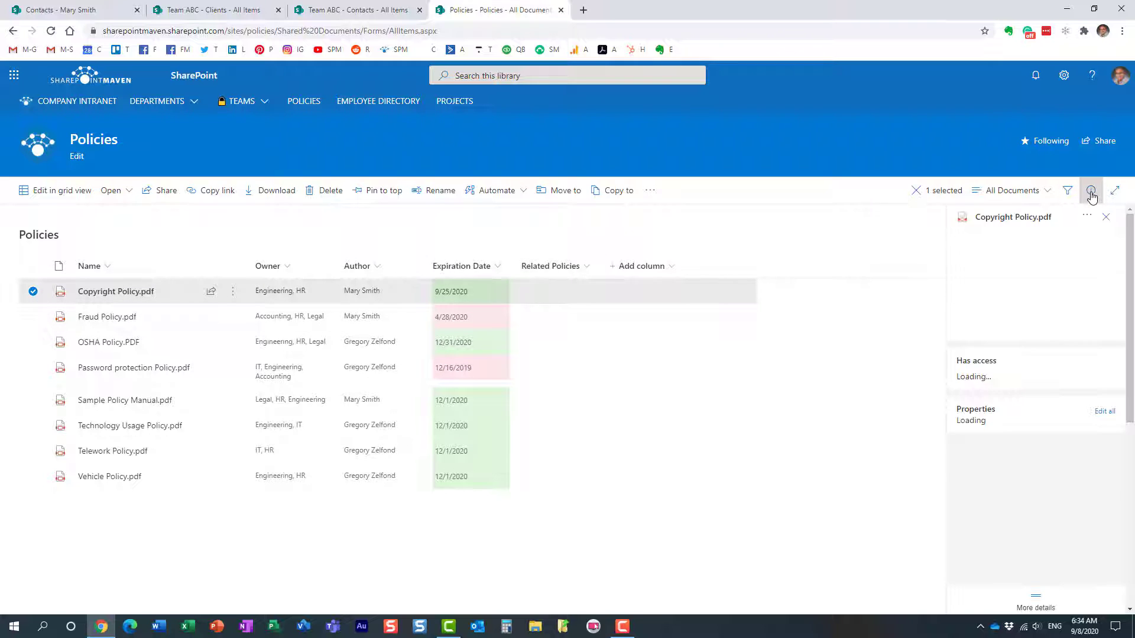
scroll(1023, 473, down, 5)
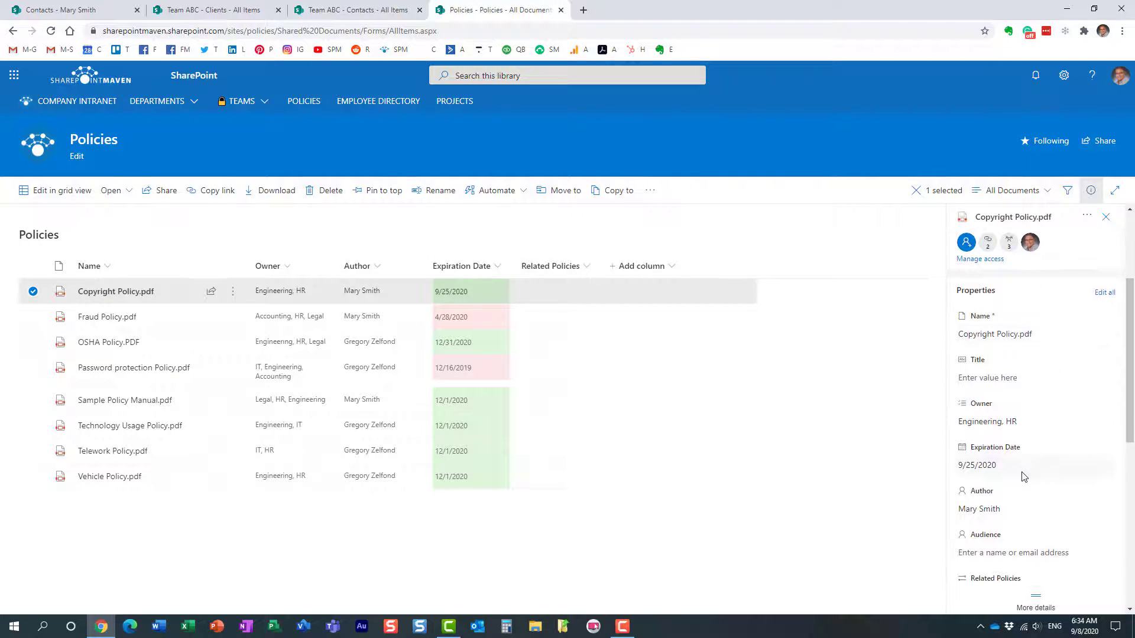
scroll(1025, 471, down, 1)
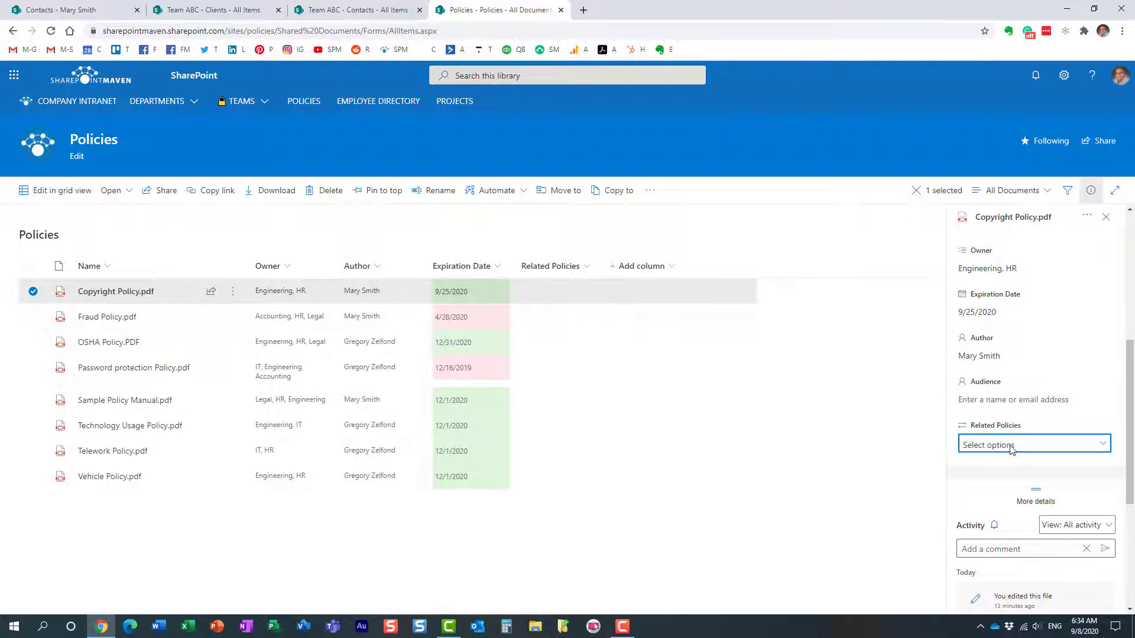
click(1099, 447)
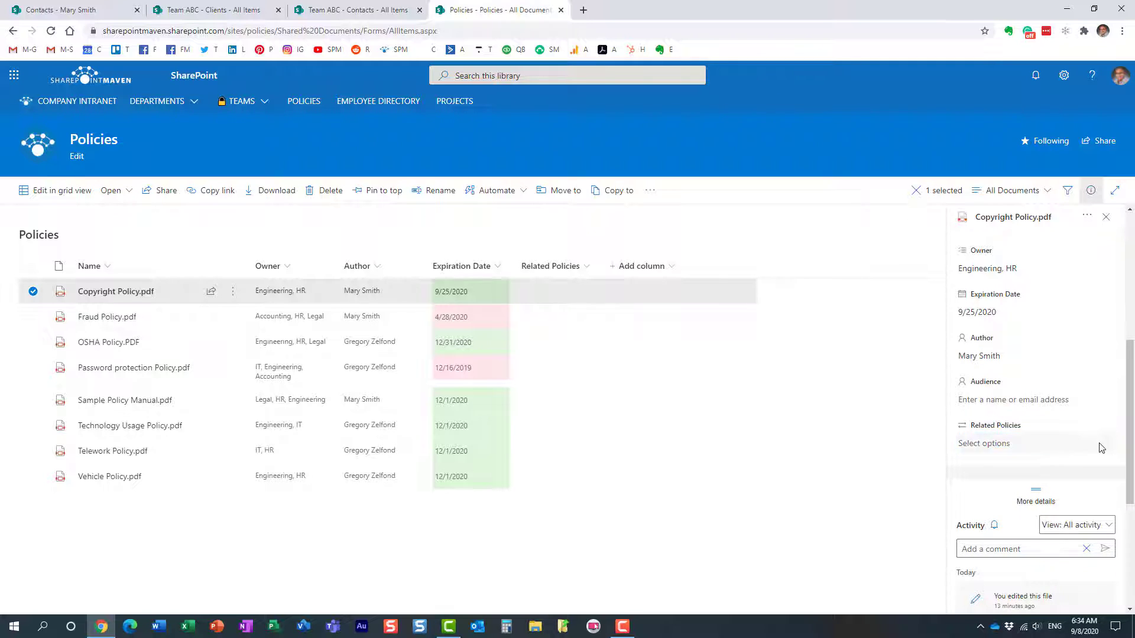
click(1045, 446)
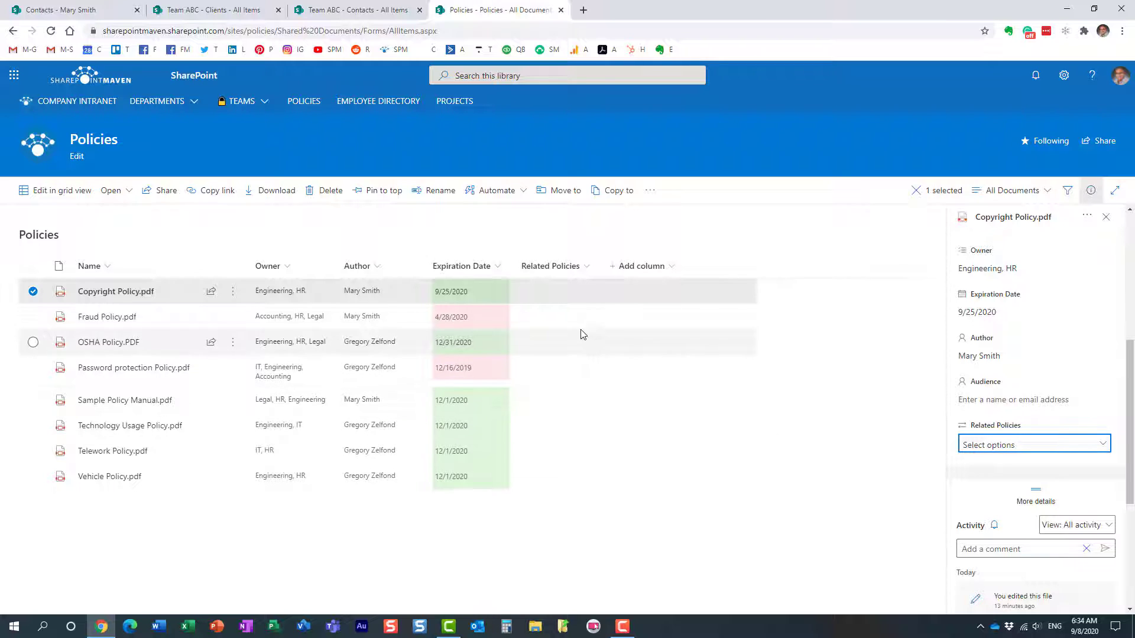
click(33, 292)
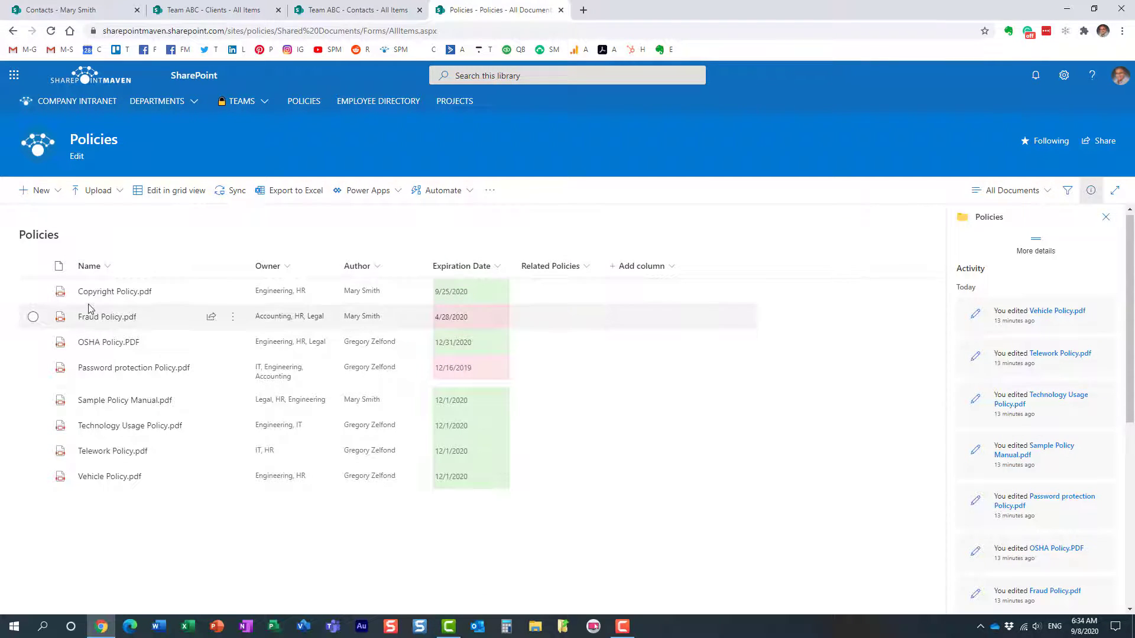
click(660, 267)
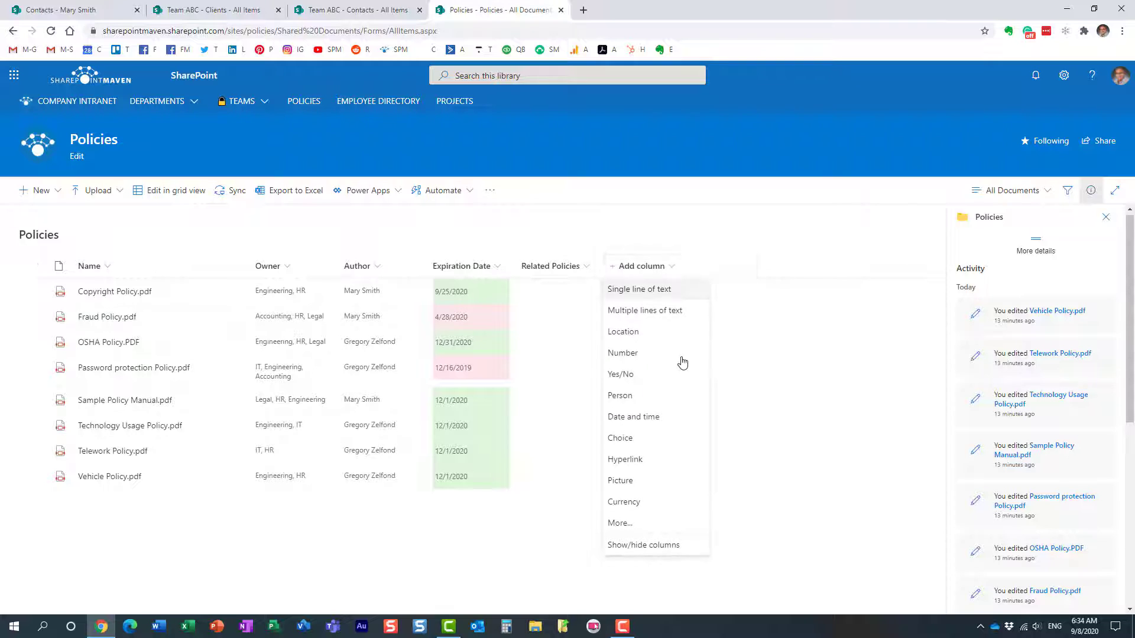
click(678, 546)
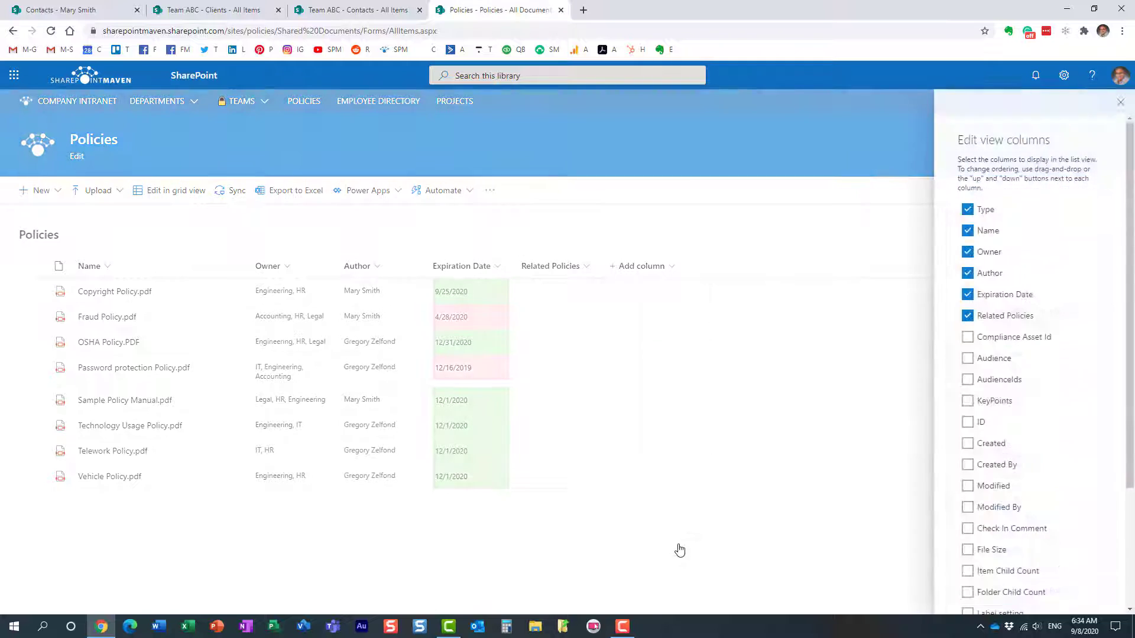
scroll(1004, 485, down, 5)
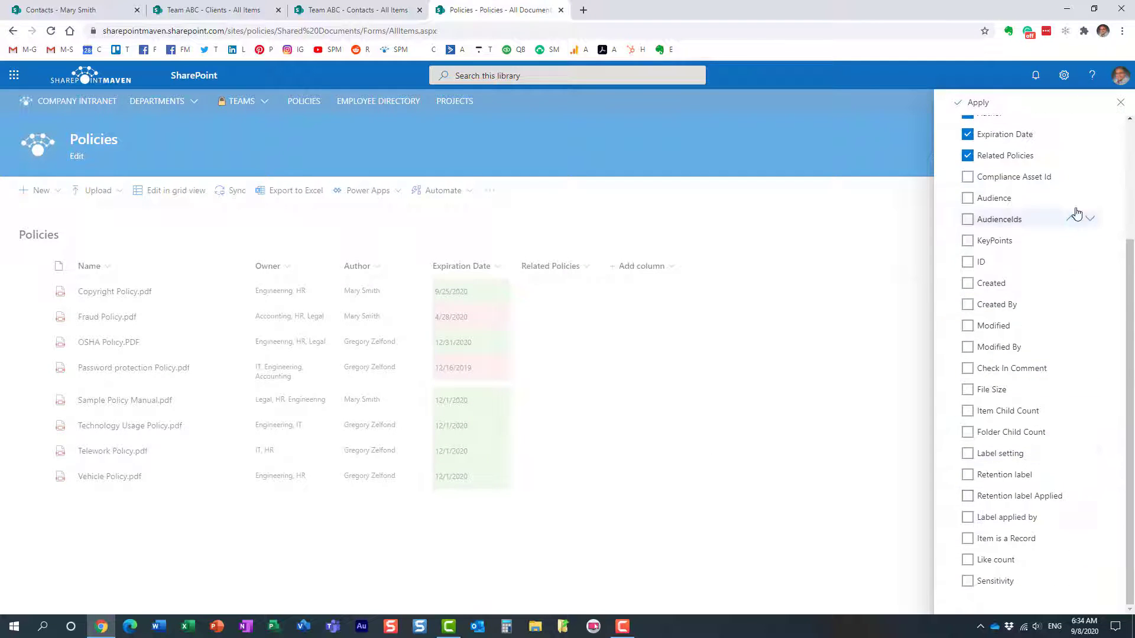
scroll(1085, 195, up, 3)
click(1121, 102)
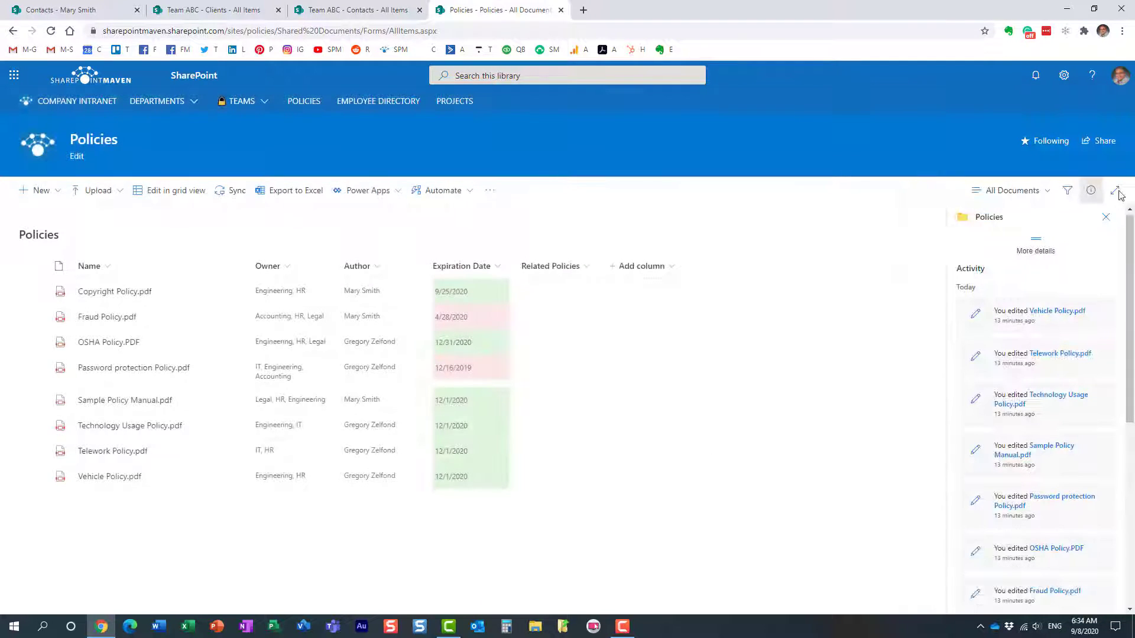
Close the details and edit the All Documents view to display the Title column, saving the view
click(1091, 189)
click(1035, 191)
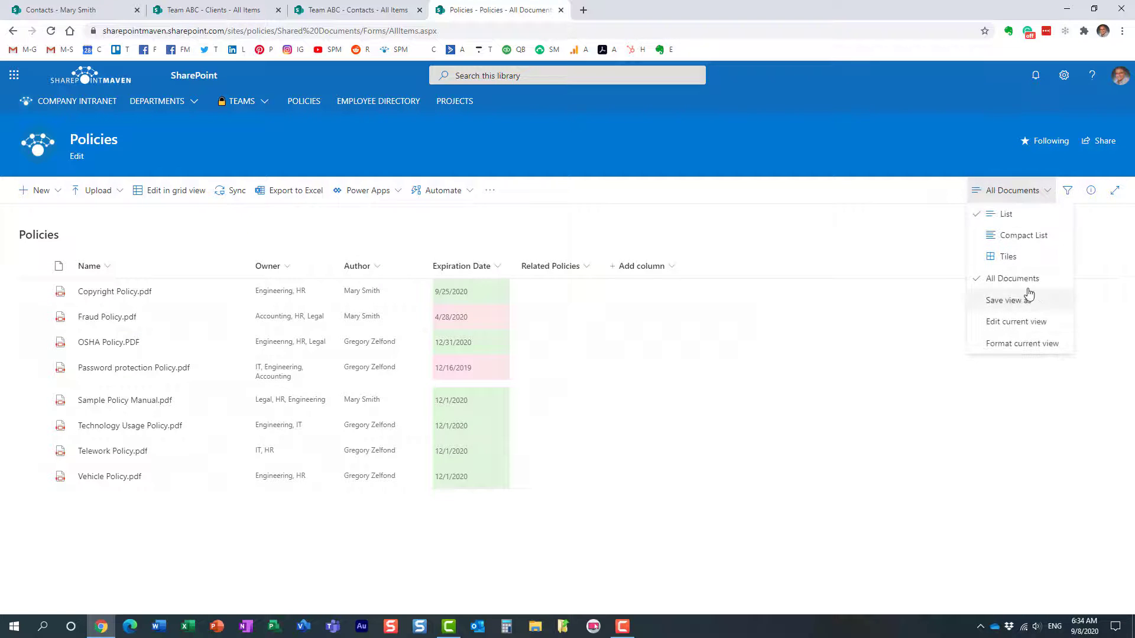
click(1022, 321)
scroll(739, 523, down, 4)
scroll(721, 535, down, 3)
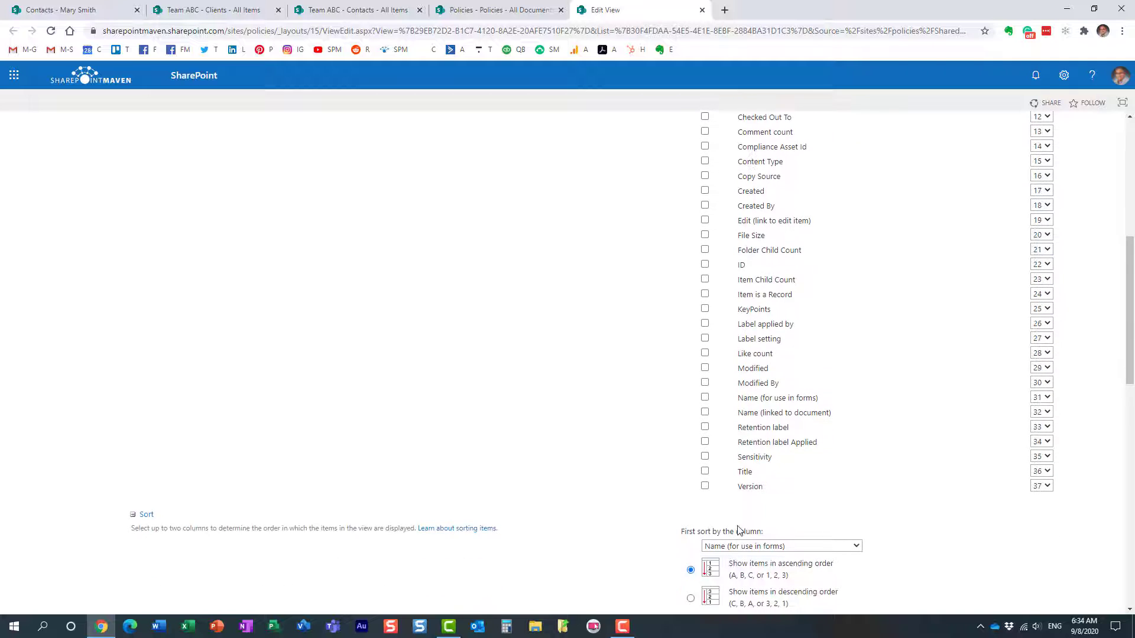
scroll(614, 377, up, 10)
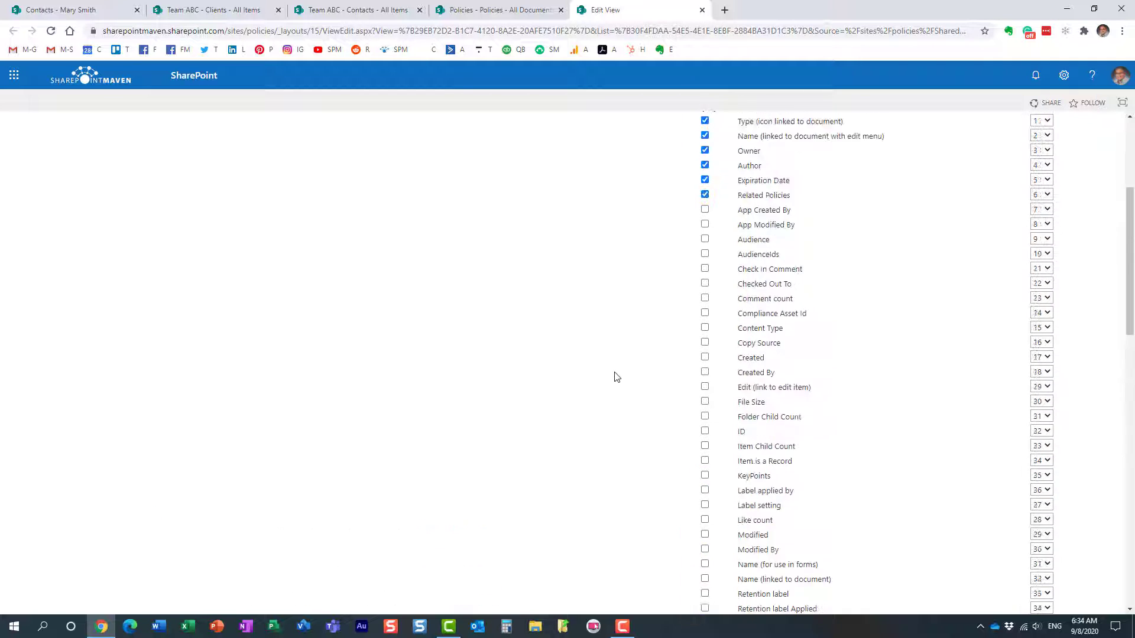
click(1038, 185)
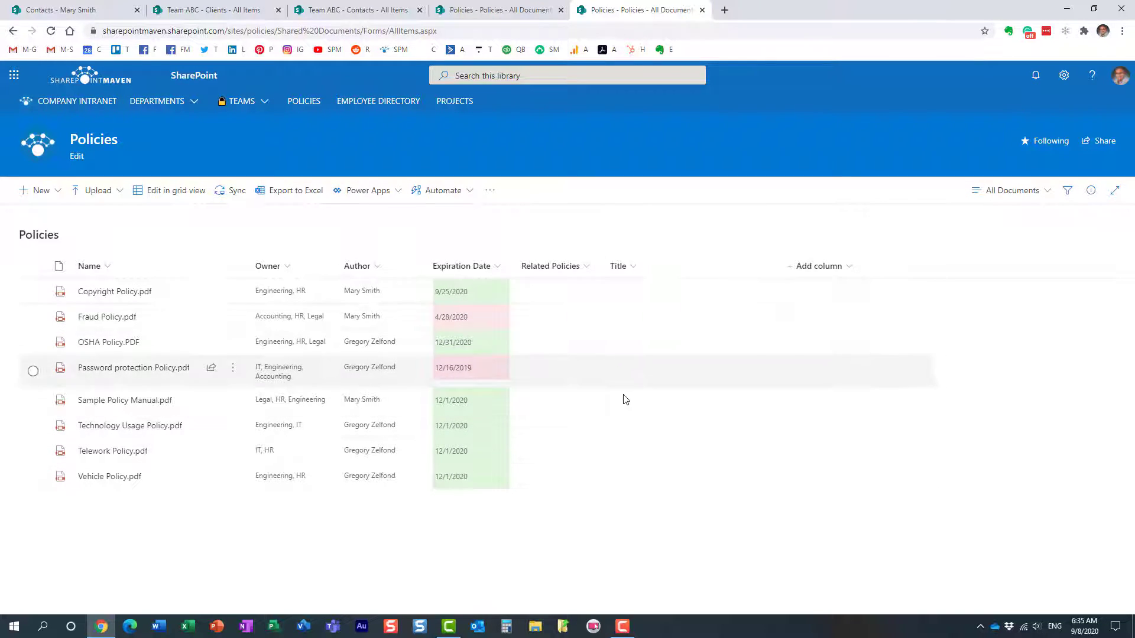
In grid view, copy all the policy file names from the Name column into the Title column
click(169, 192)
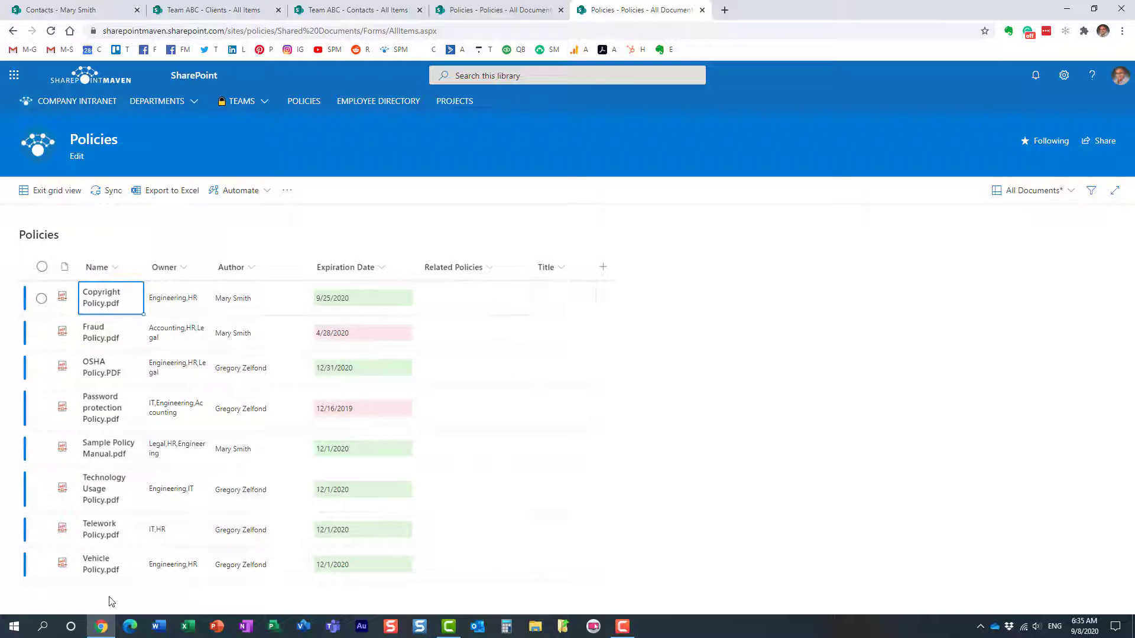
shift+click(114, 568)
key(ctrl+c)
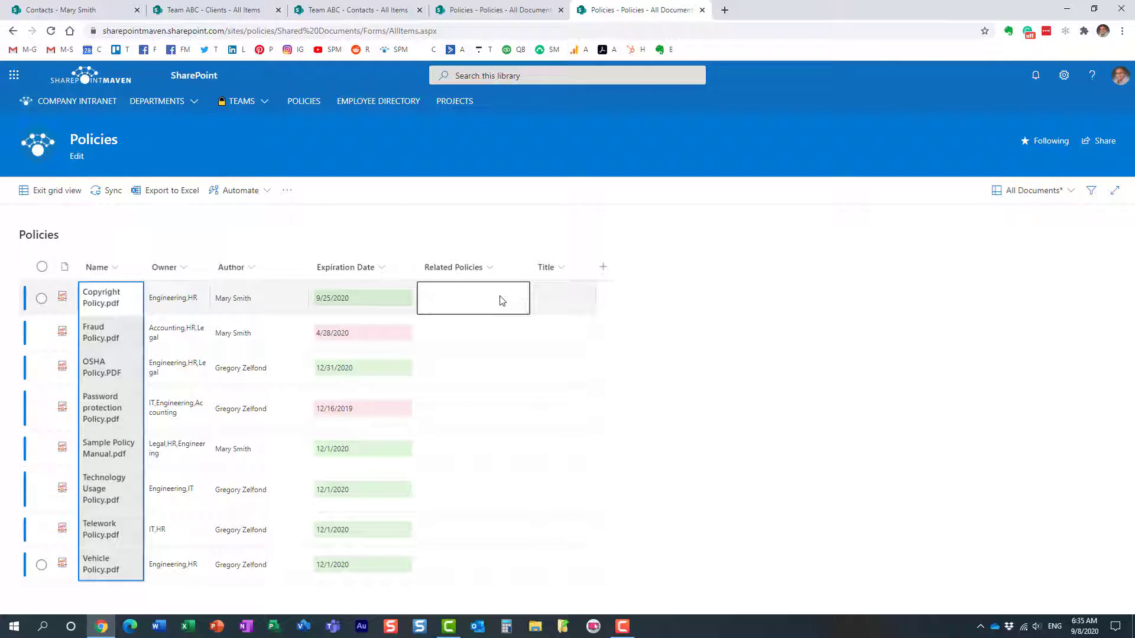
click(550, 305)
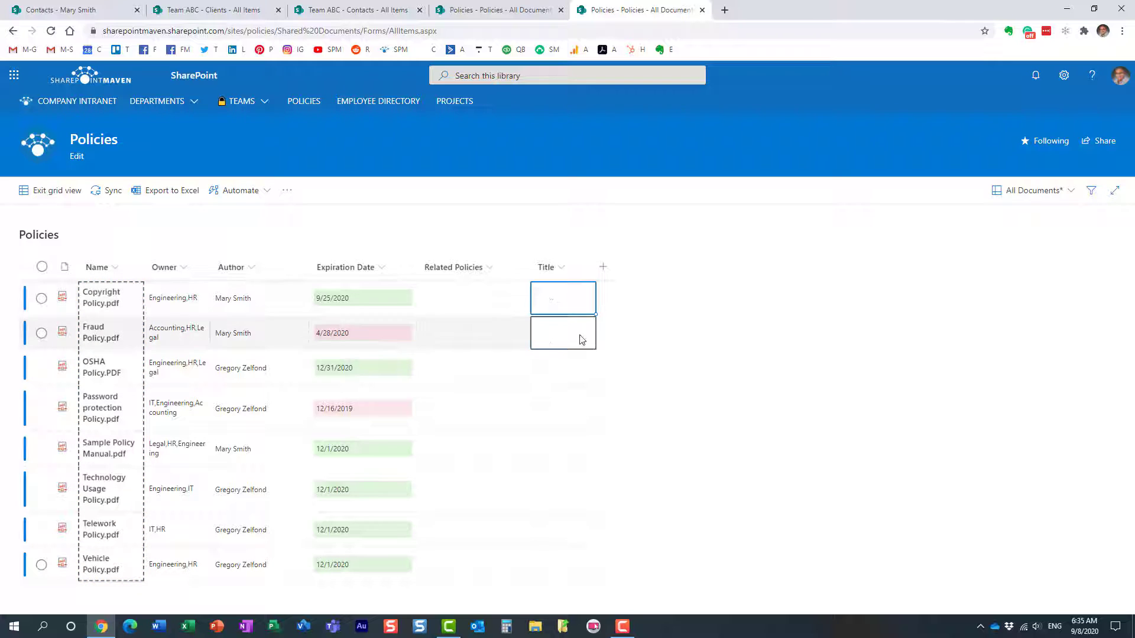
shift+click(577, 555)
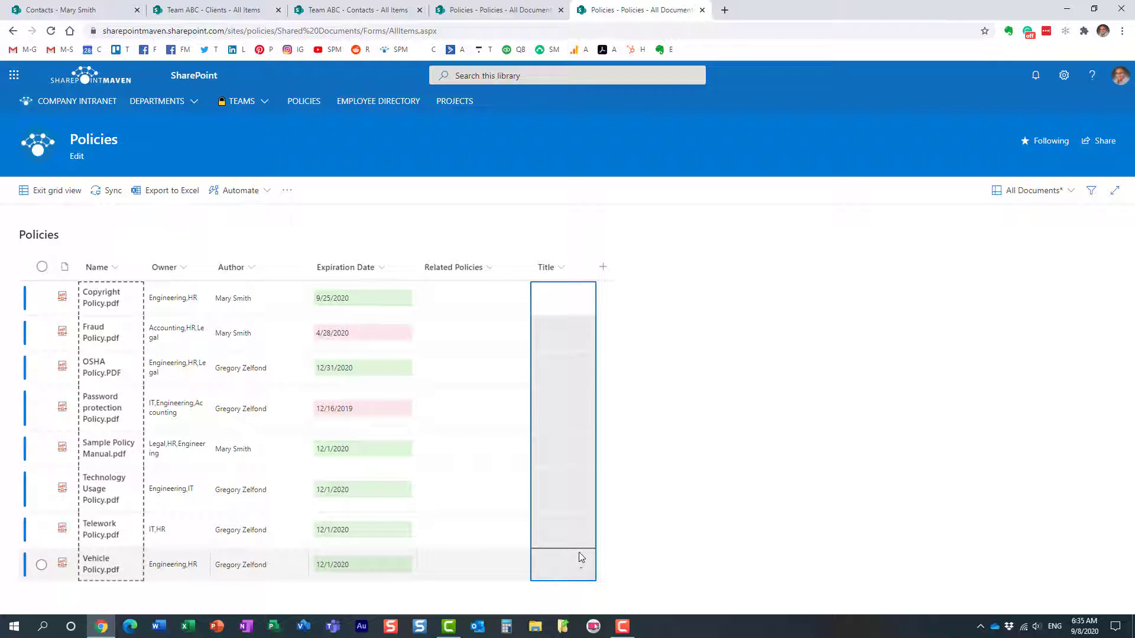
key(ctrl+v)
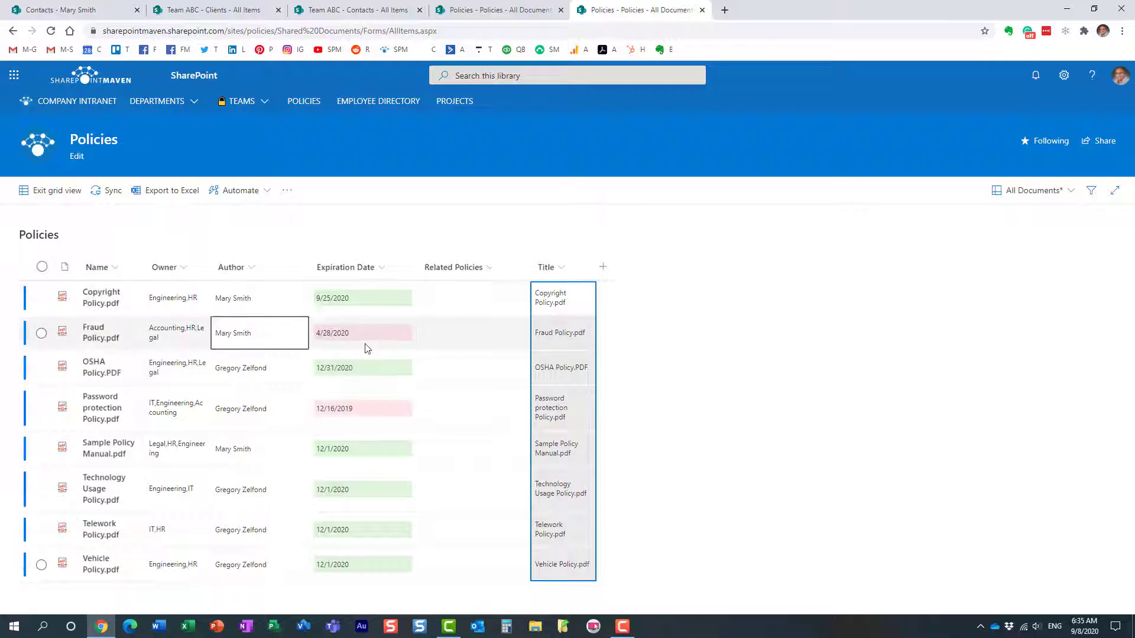
Remove the .pdf ending from the title of Copyright Policy.pdf so it reads Copyright Policy
double_click(571, 301)
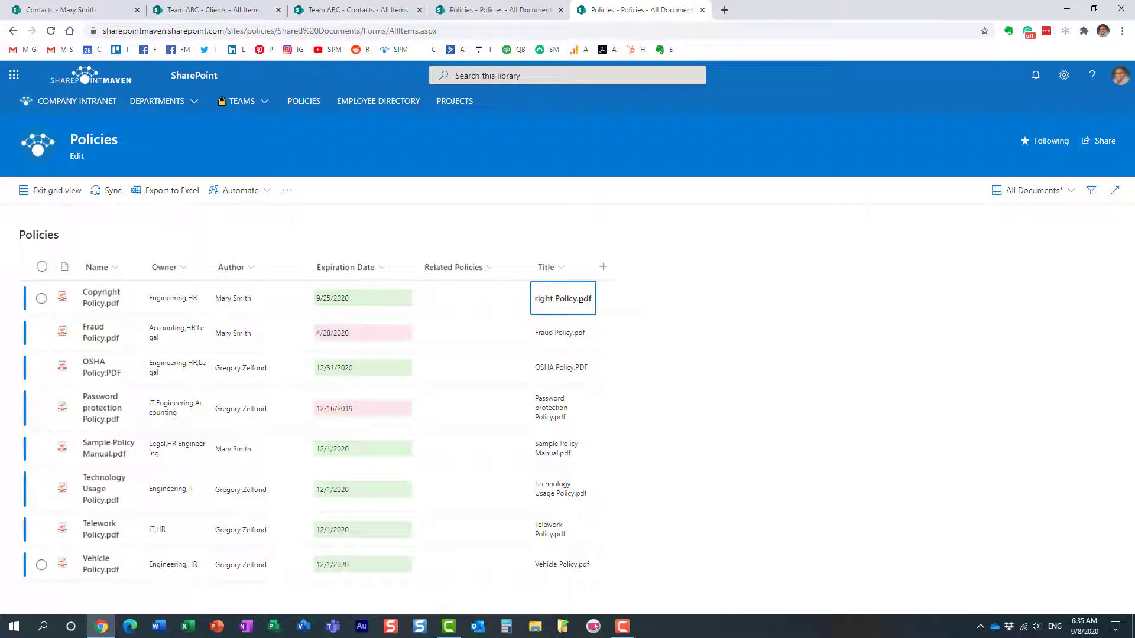
key(BackSpace)
key(BackSpace)
key(BackSpace)
key(BackSpace)
click(558, 347)
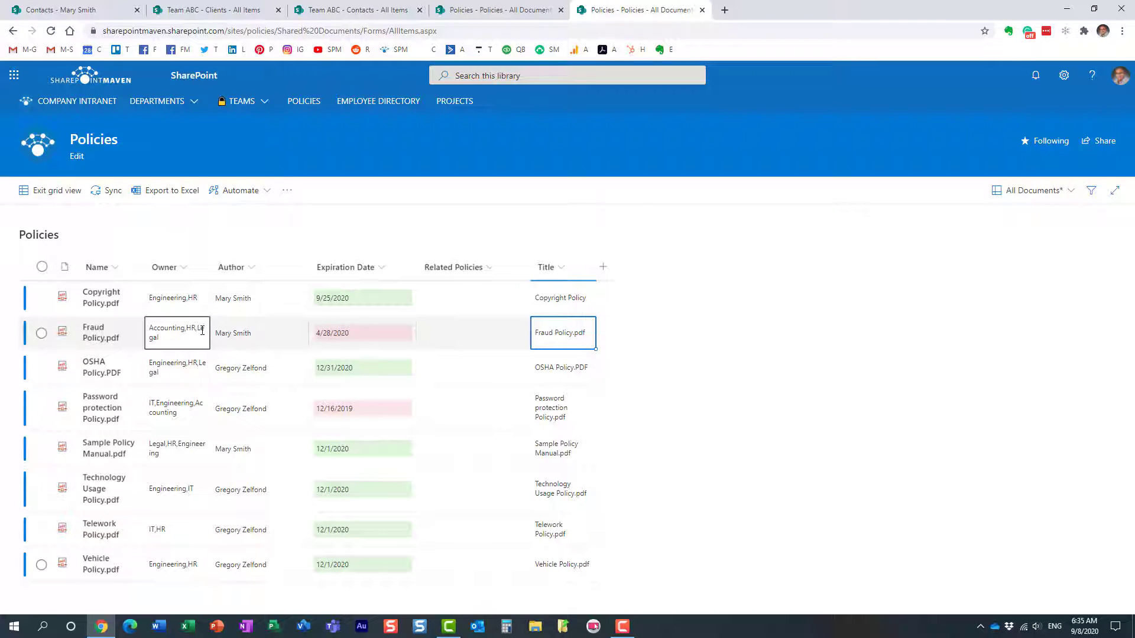
Exit grid view and hide the Title column from the Policies library view
click(56, 190)
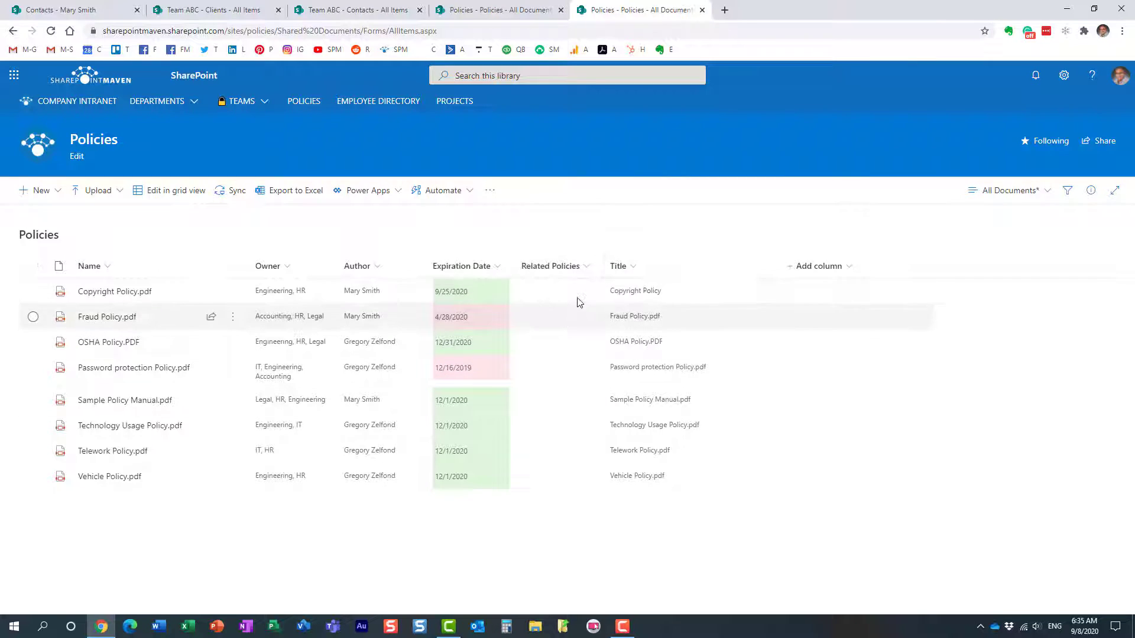
click(636, 266)
mouse_move(678, 354)
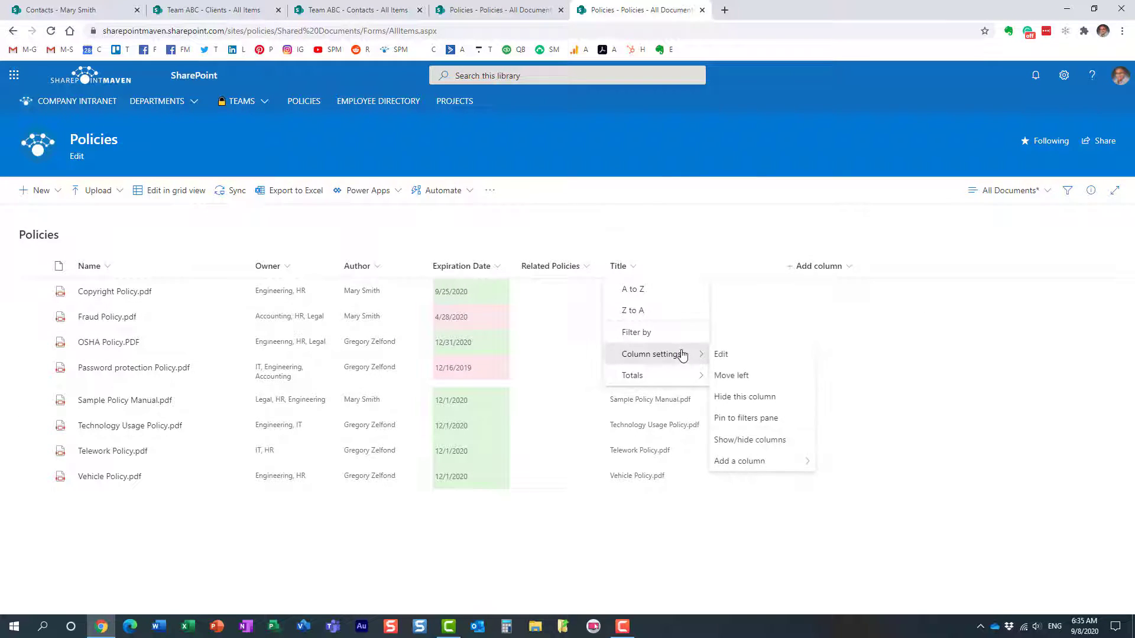
click(752, 400)
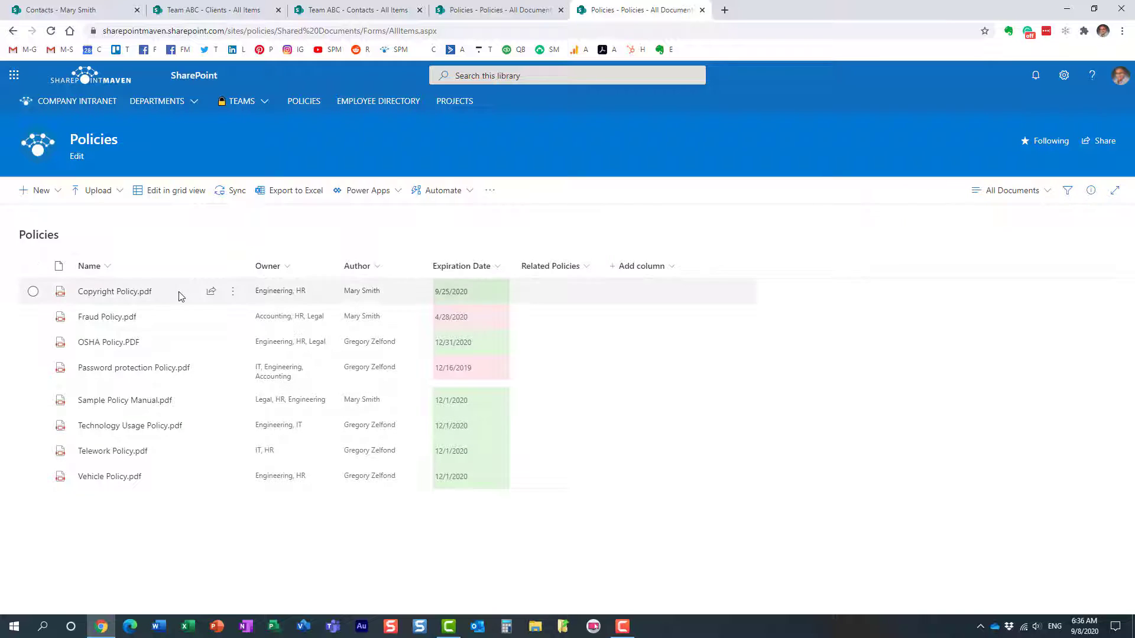
In the properties of Copyright Policy.pdf, set Related Policies to OSHA Policy.PDF, Password protection Policy.pdf and Sample Policy Manual.pdf
mouse_move(181, 295)
click(32, 293)
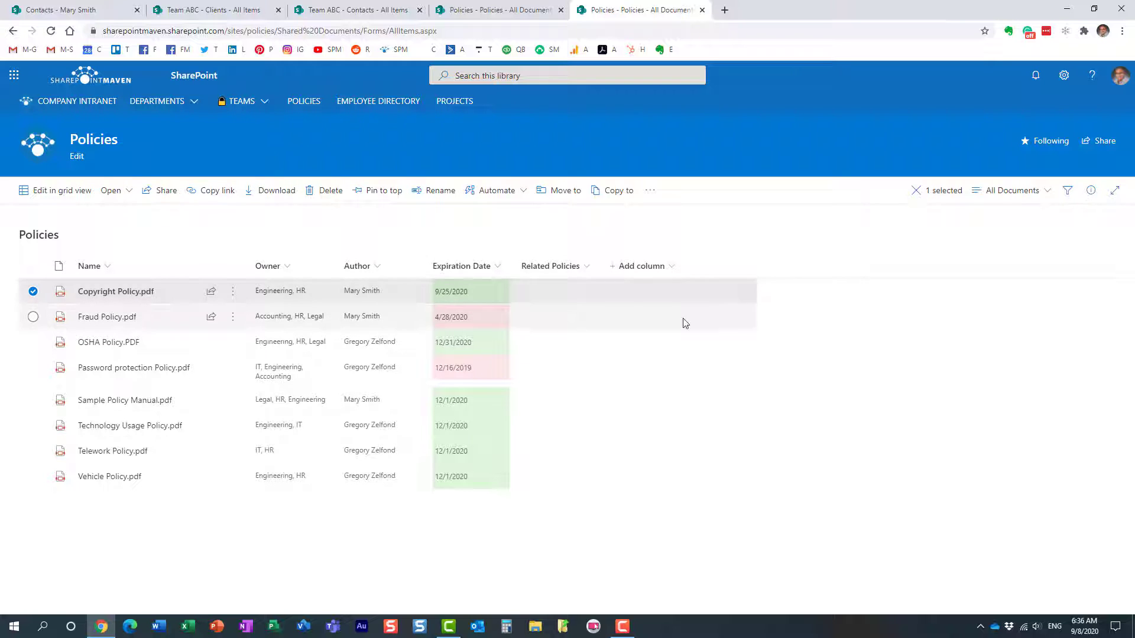
click(1089, 192)
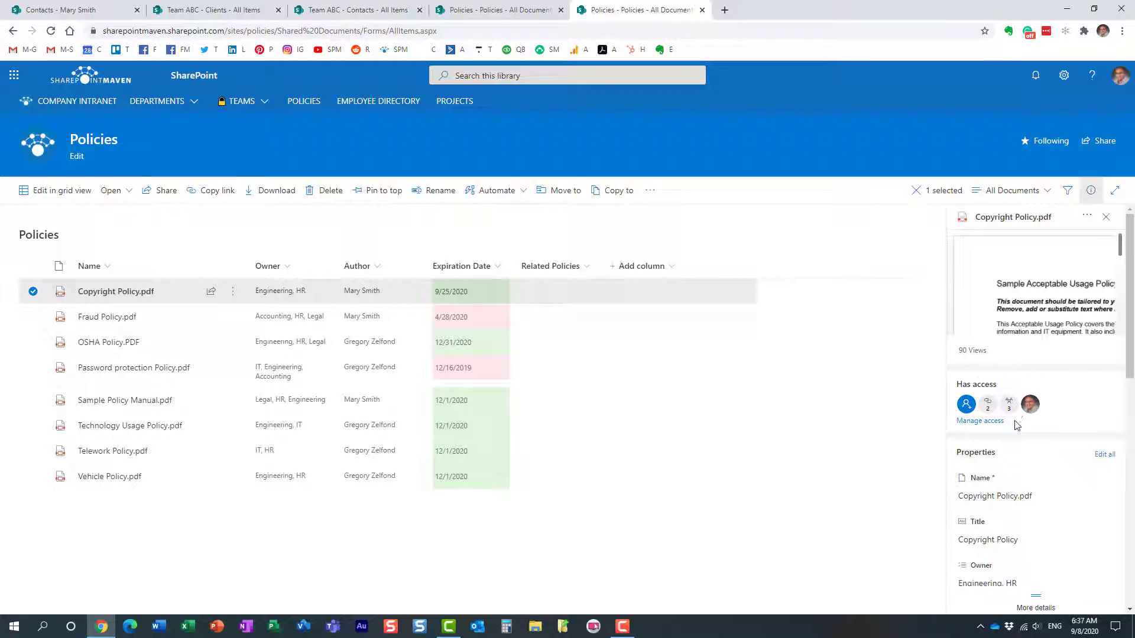
scroll(1018, 422, down, 5)
click(1020, 446)
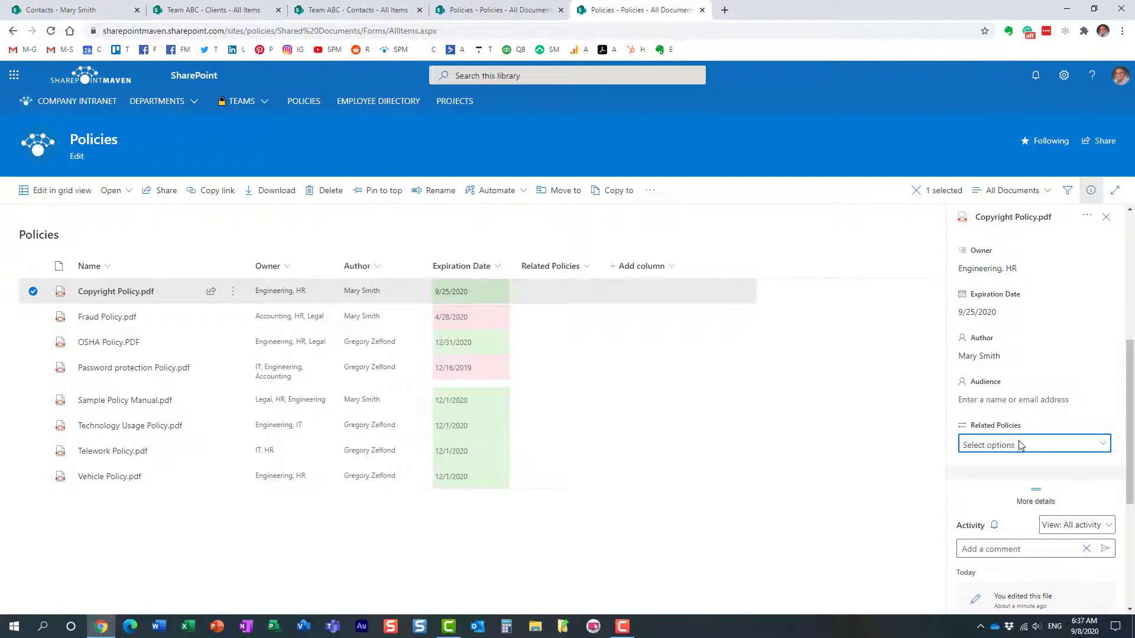
click(1020, 294)
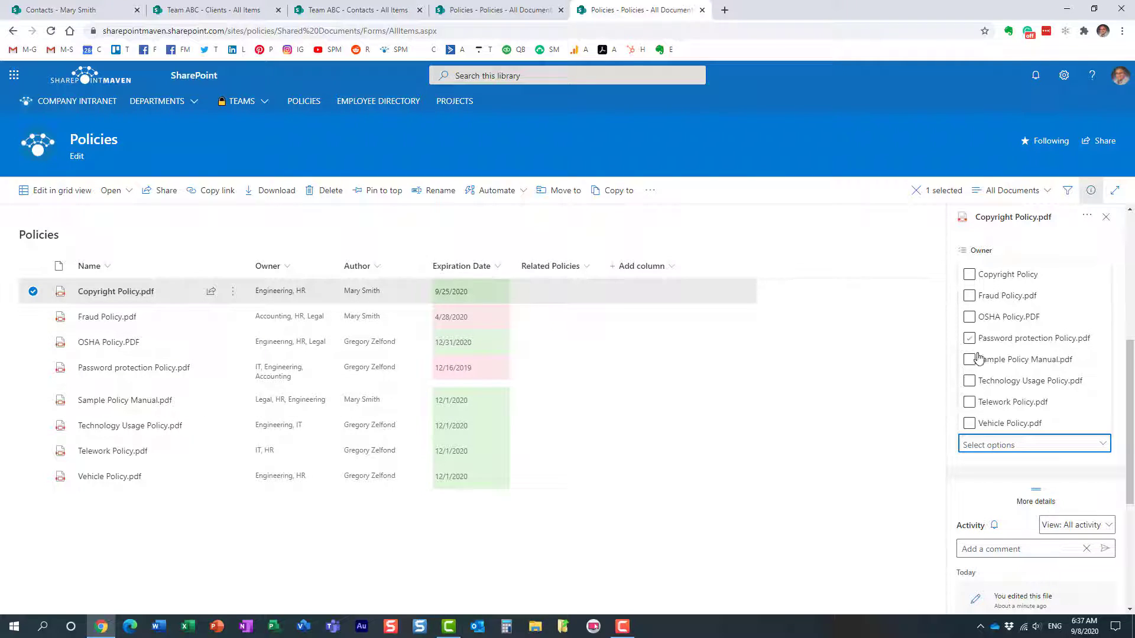
click(972, 322)
click(970, 339)
click(970, 360)
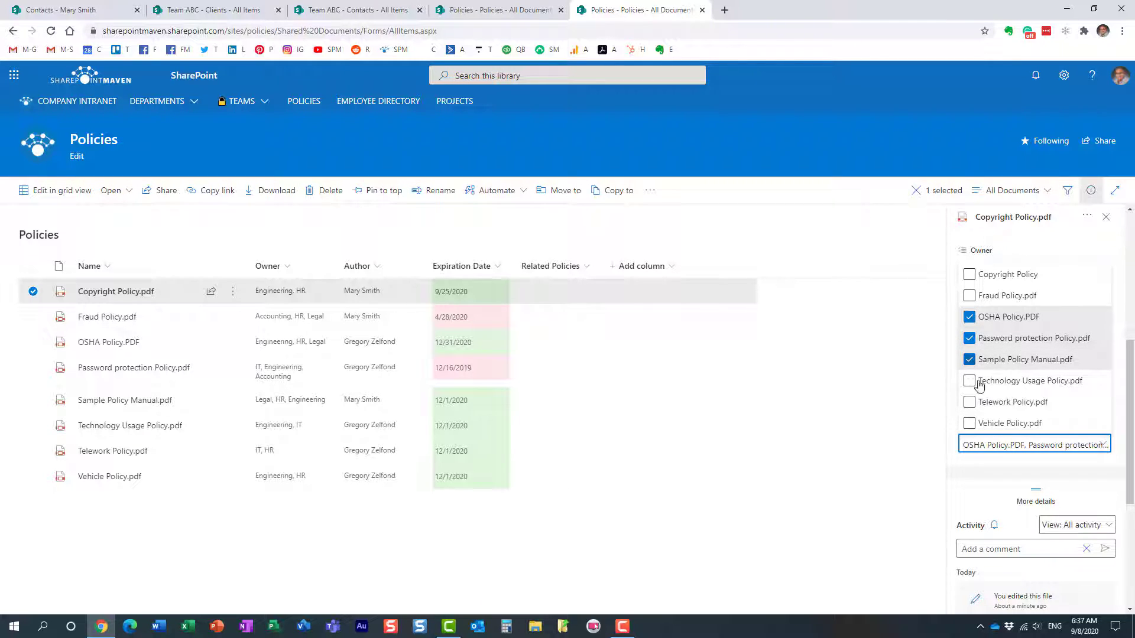
click(958, 463)
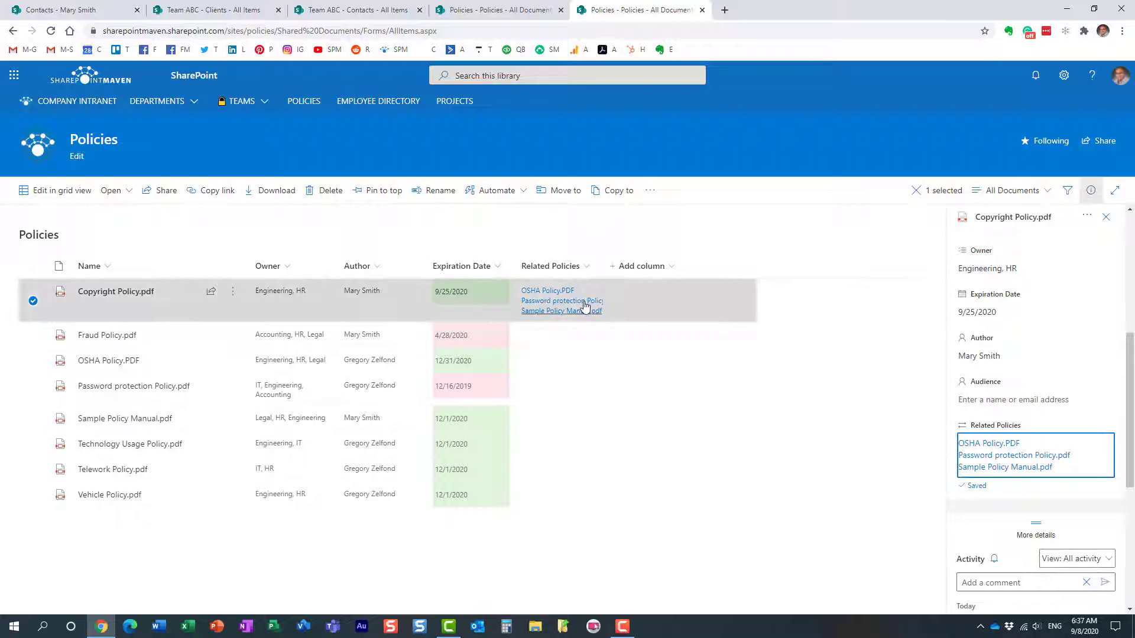
Widen the Related Policies column to fit the full file names, then close the details and clear the file selection
drag(603, 264, 647, 264)
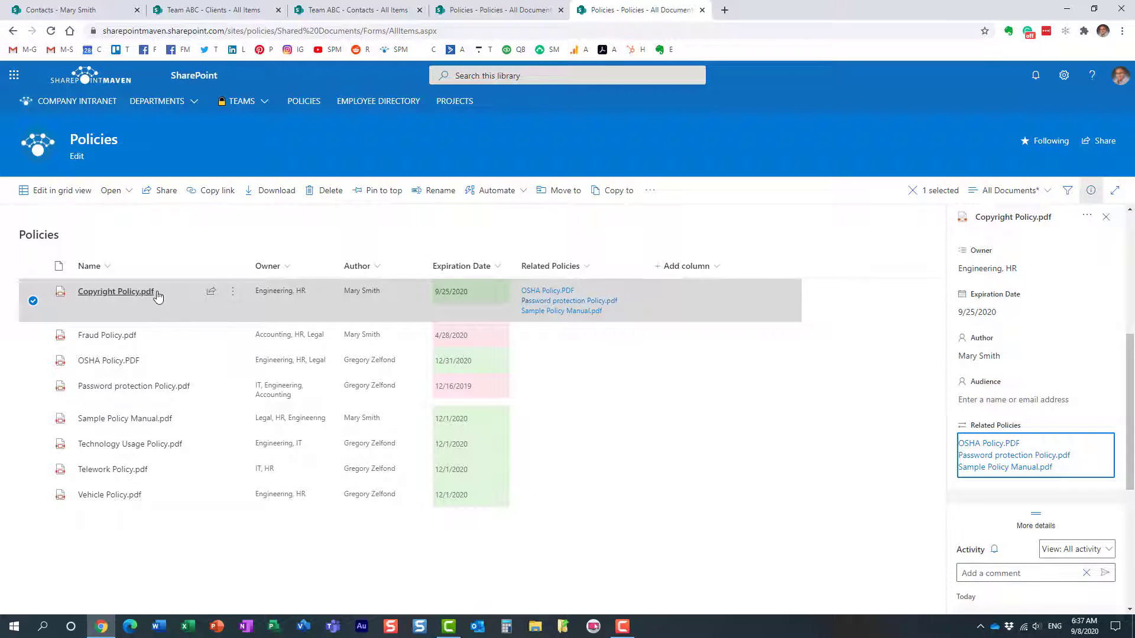
click(1090, 189)
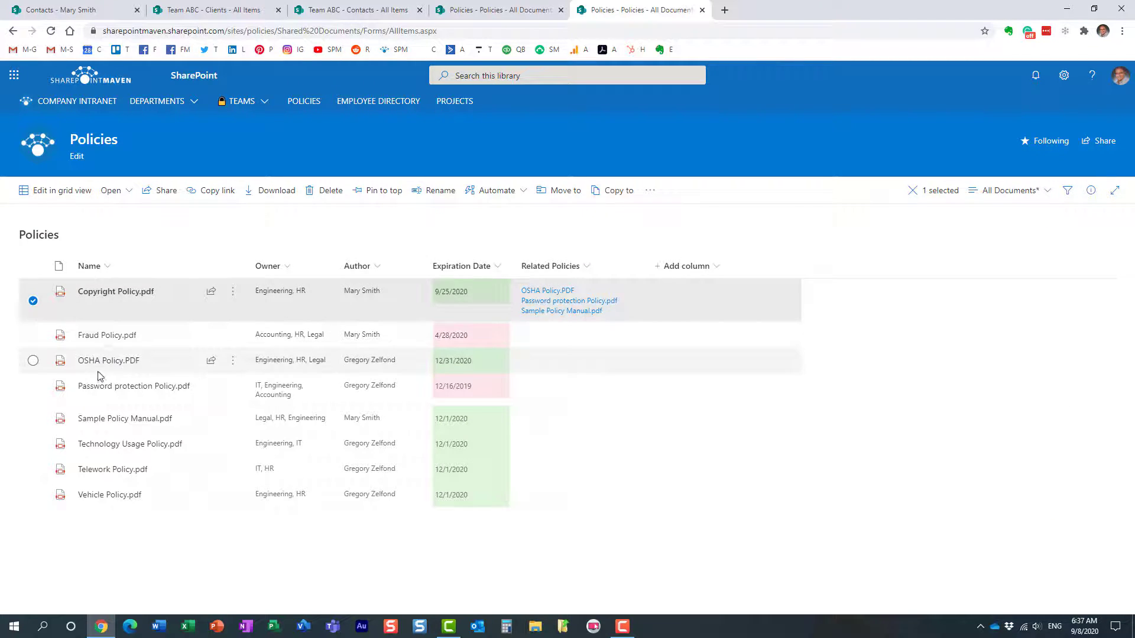
click(33, 302)
Set Related Policies of OSHA Policy.PDF to Technology Usage Policy.pdf and Vehicle Policy.pdf, then close the details and deselect the file
click(59, 366)
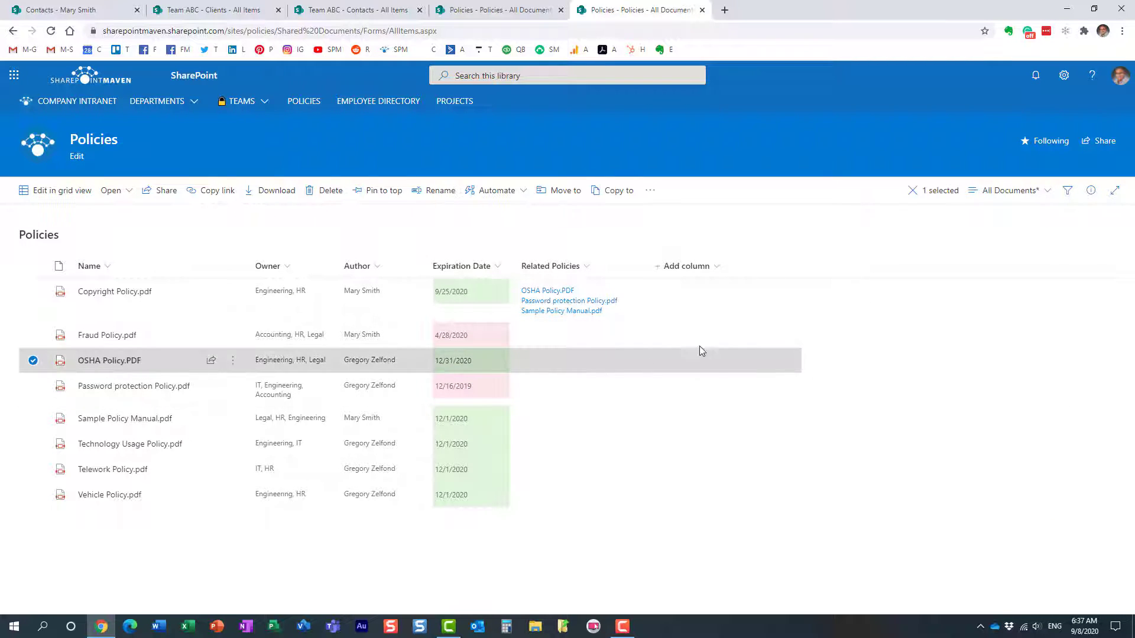
click(1088, 192)
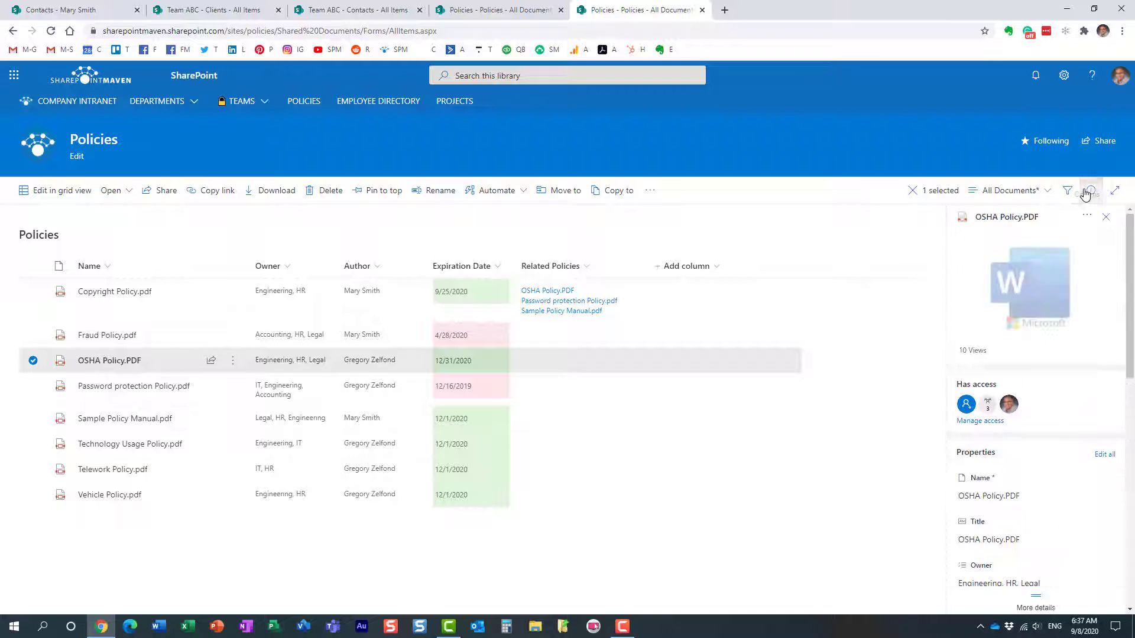
scroll(1051, 460, down, 4)
scroll(1050, 462, down, 2)
click(1017, 484)
click(970, 464)
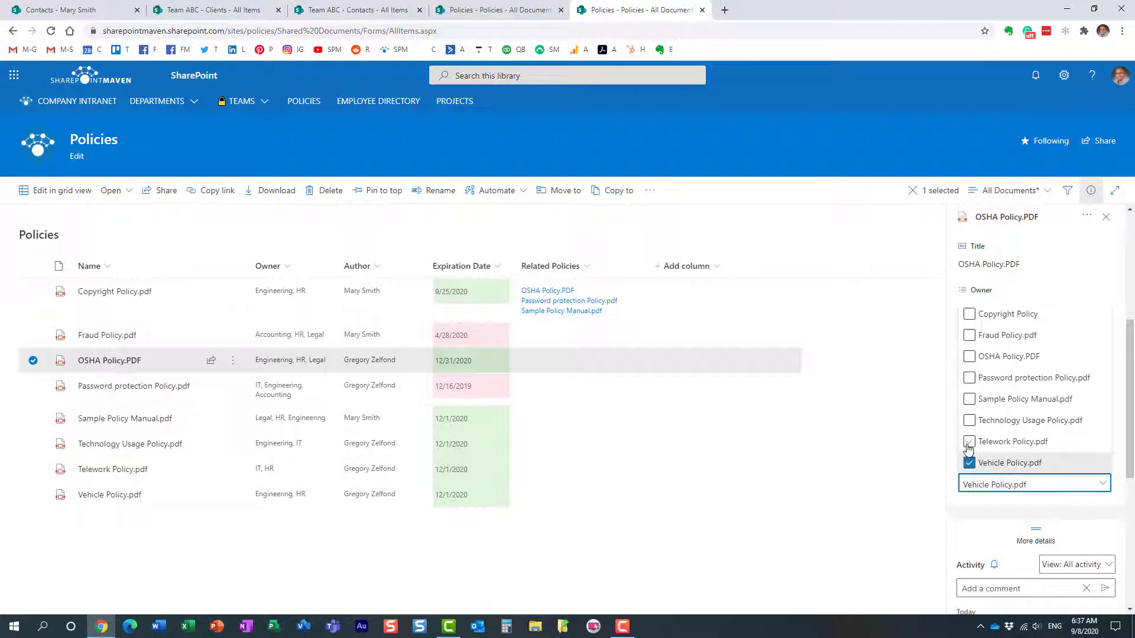
click(969, 420)
click(953, 480)
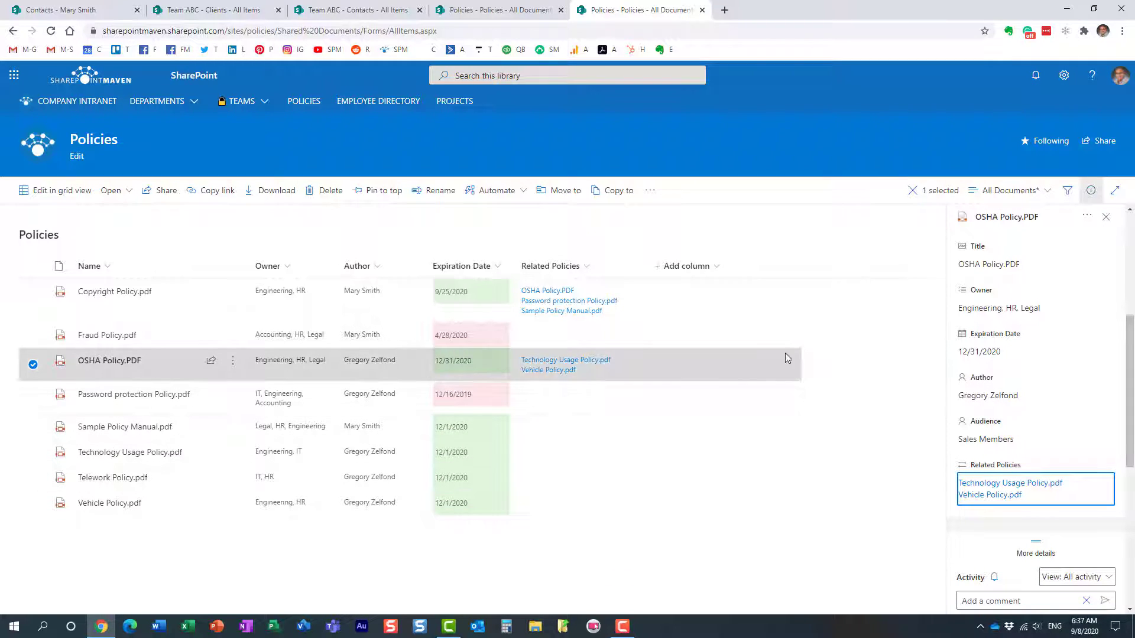
click(1091, 190)
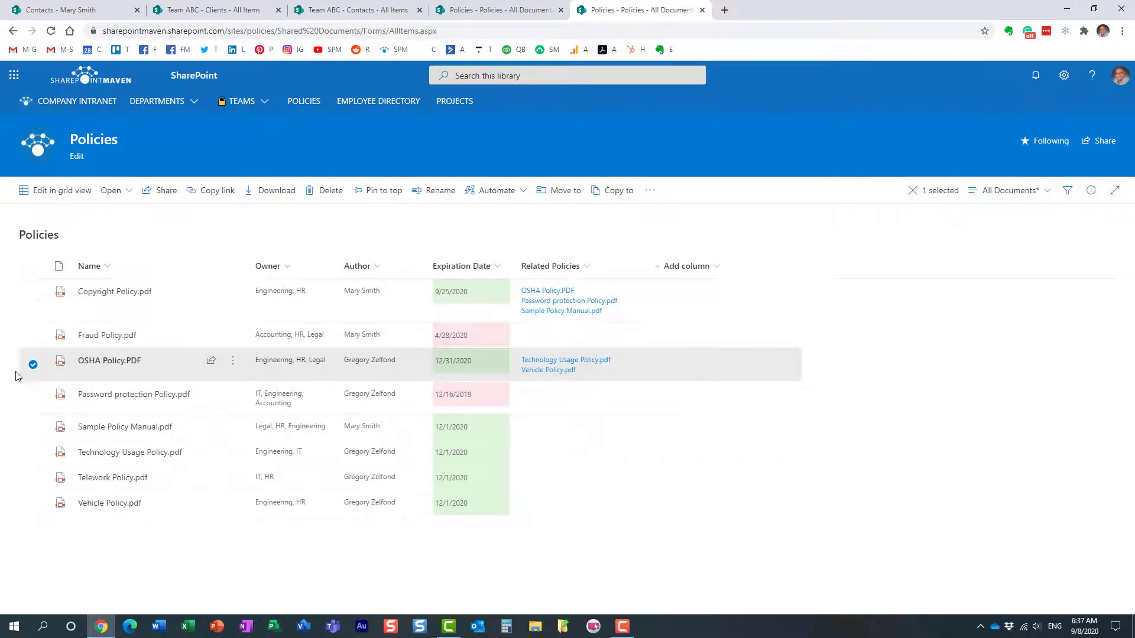
click(33, 364)
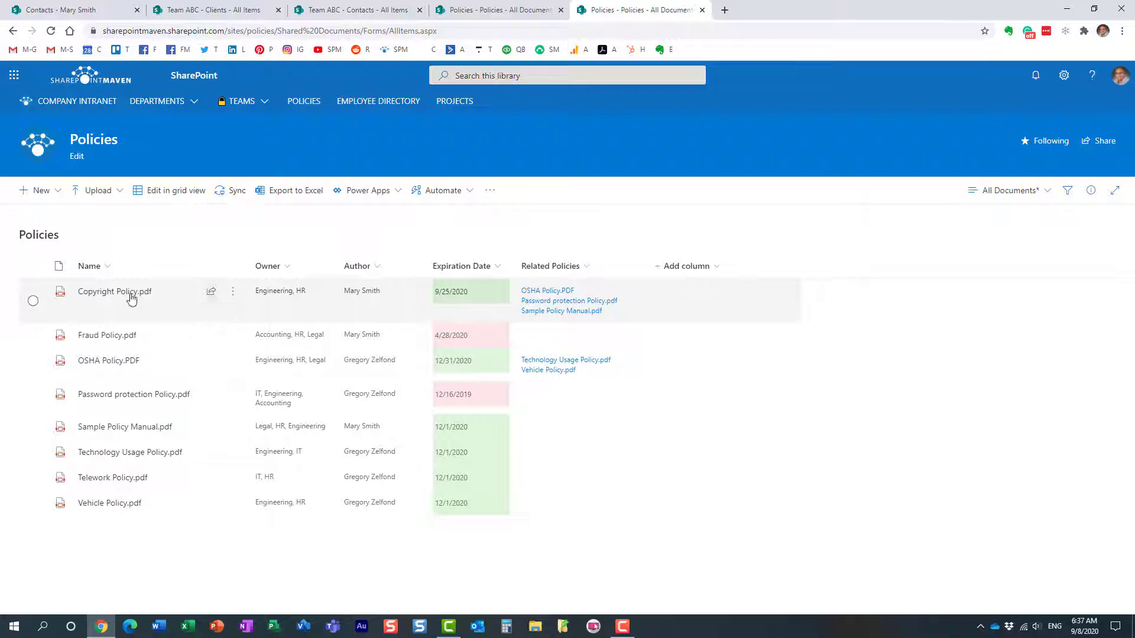
mouse_move(130, 298)
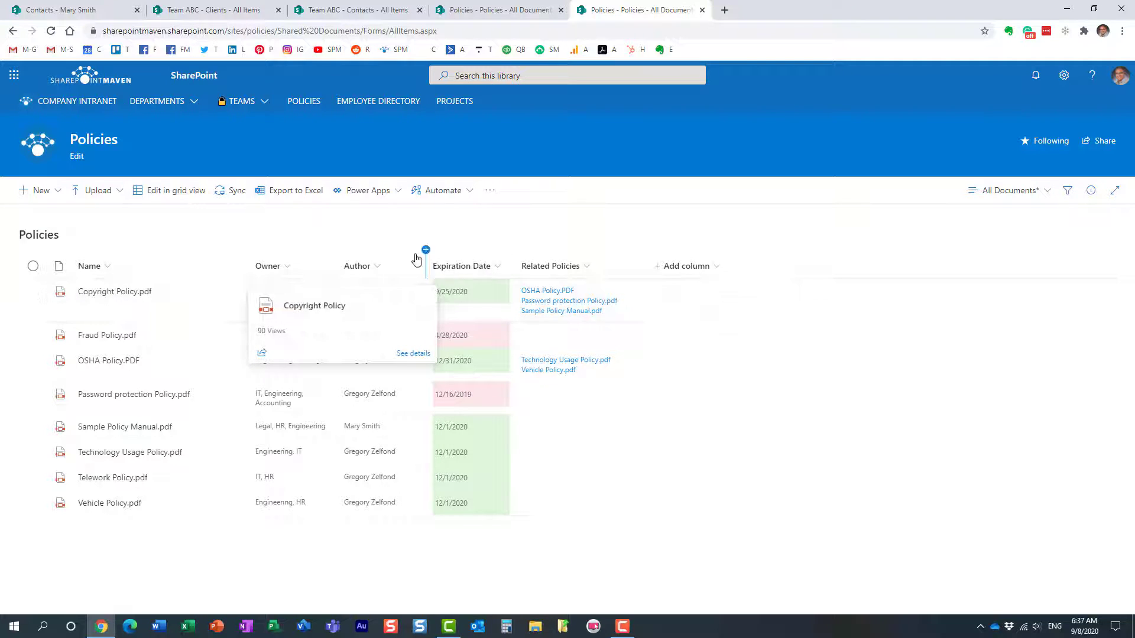